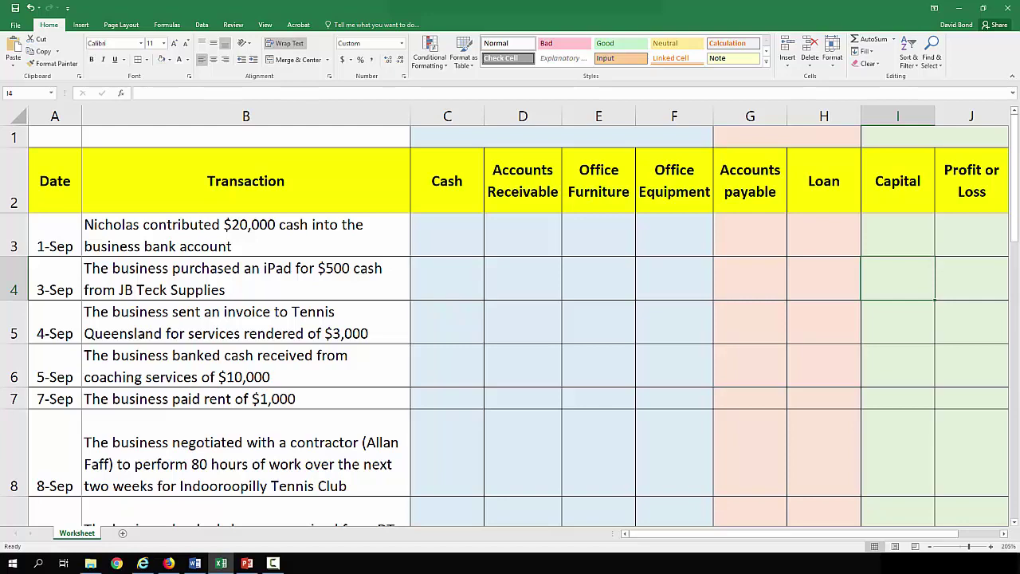
Examine the list of September transactions down to the TOTAL row and return to the first entry.
click(276, 258)
scroll(277, 258, down, 4)
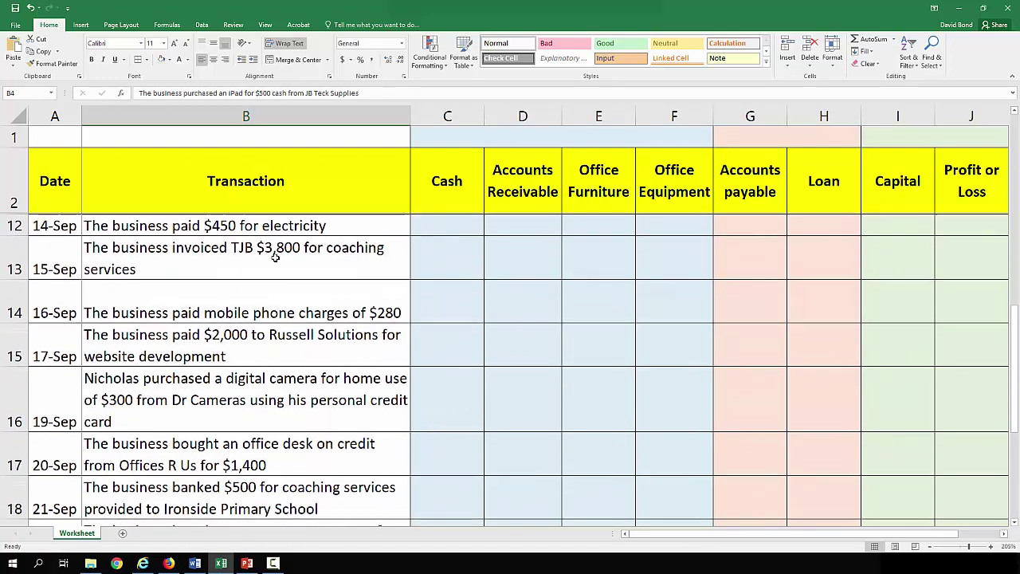
scroll(275, 258, down, 2)
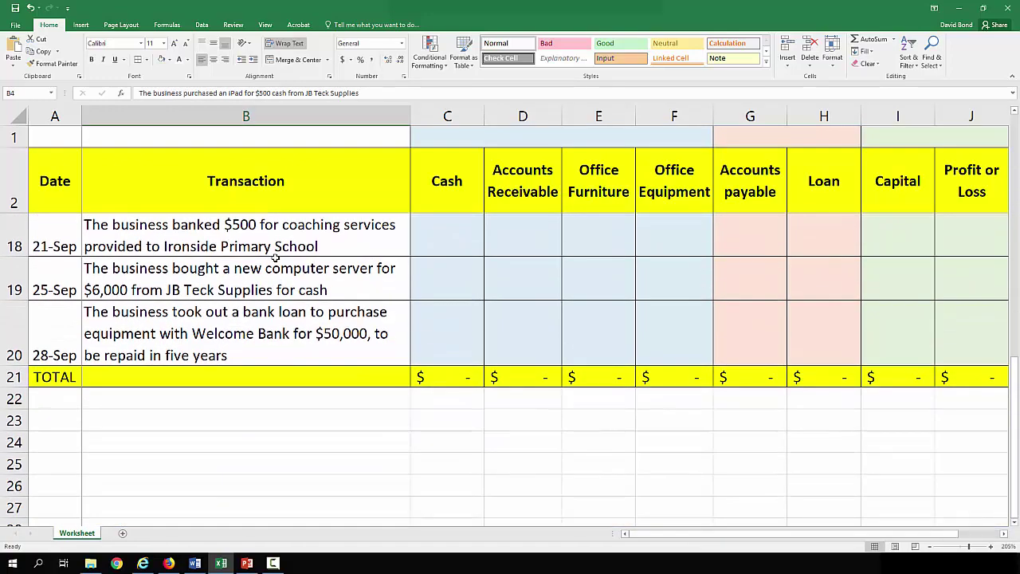
scroll(275, 258, up, 6)
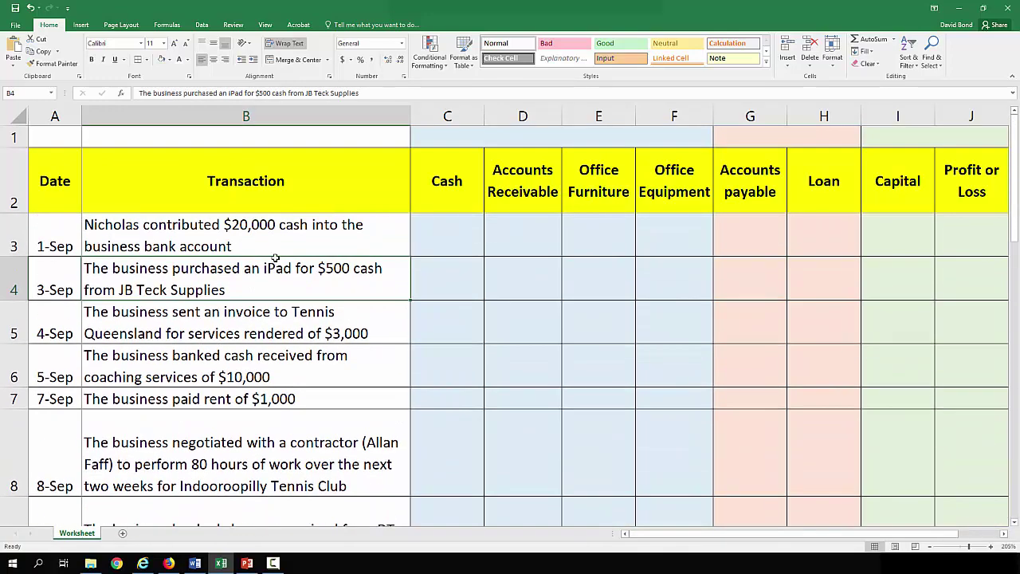
click(281, 241)
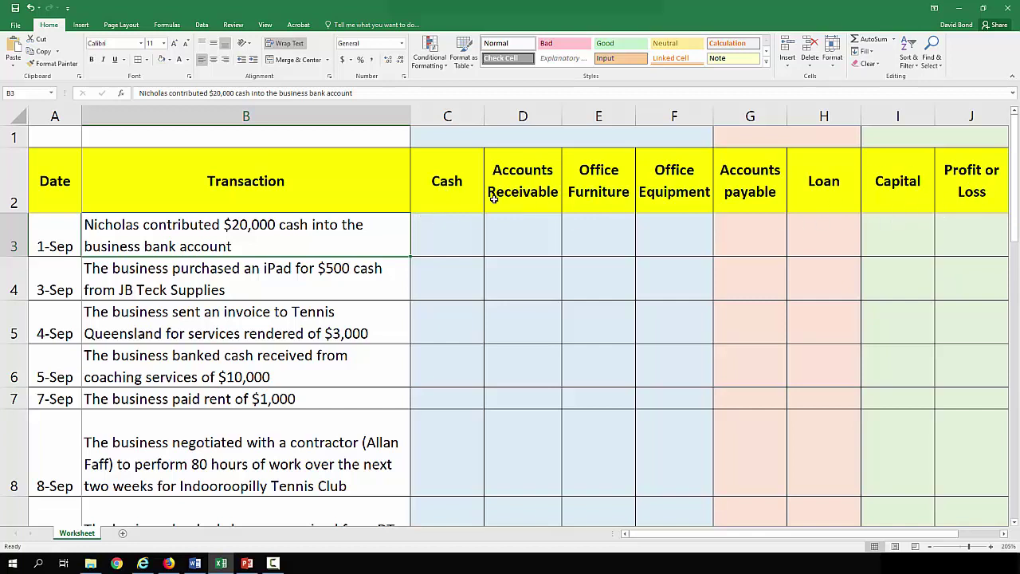
Label the three merged column groups in row 1 as ASSET, LIABILITY and EQUITY.
click(571, 142)
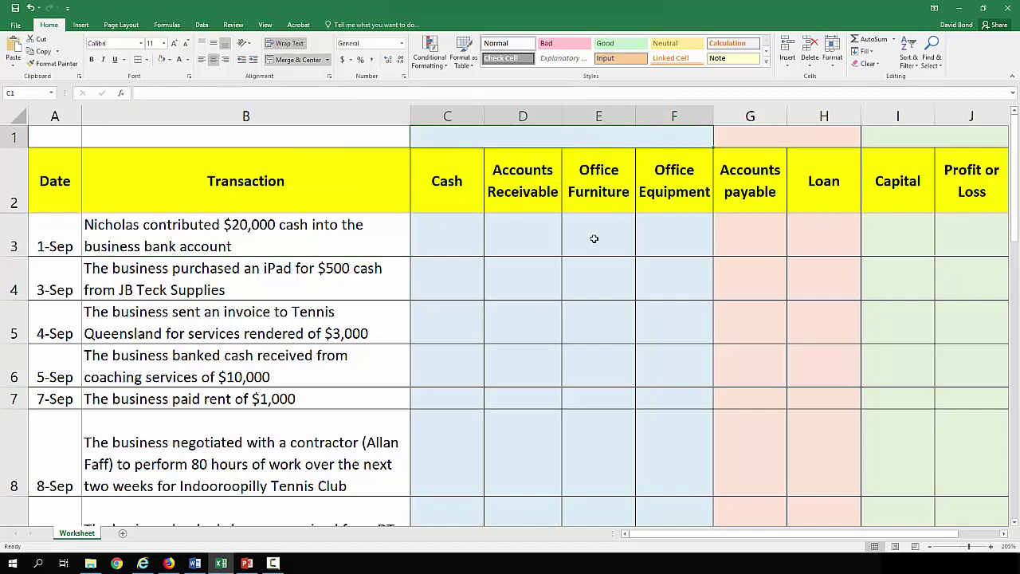
text(ASSET)
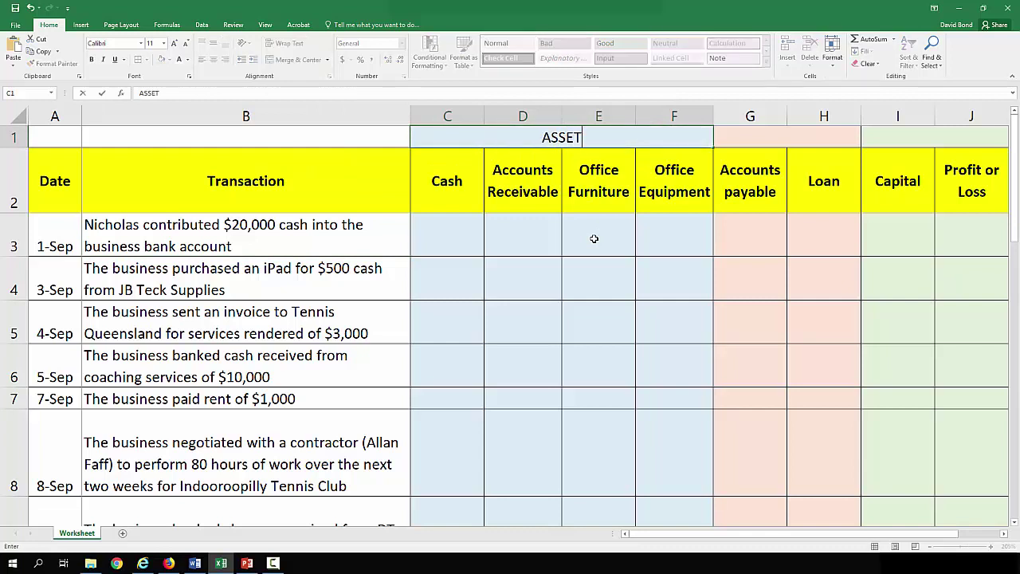
key(Tab)
text(LIABILITY)
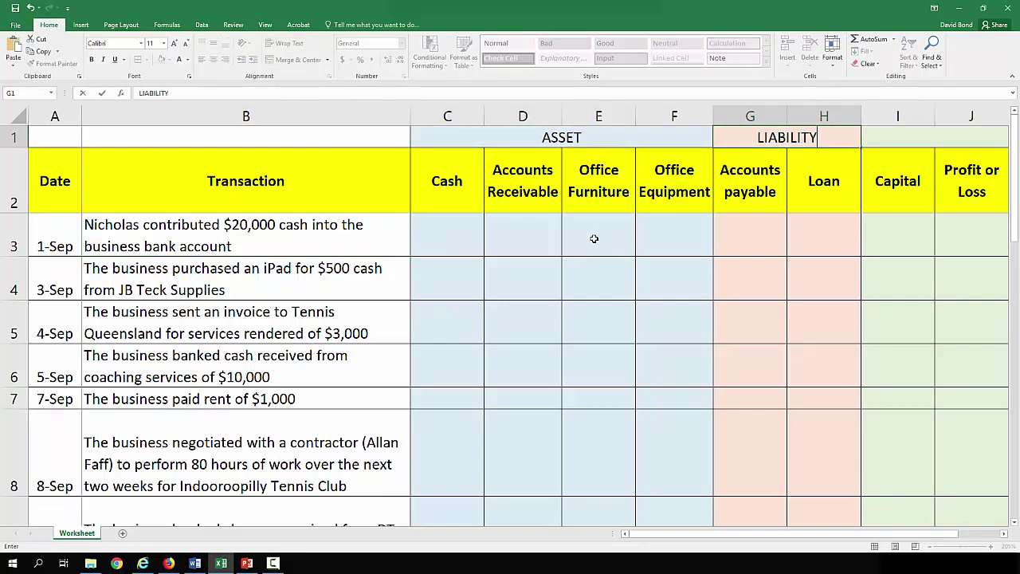
key(Tab)
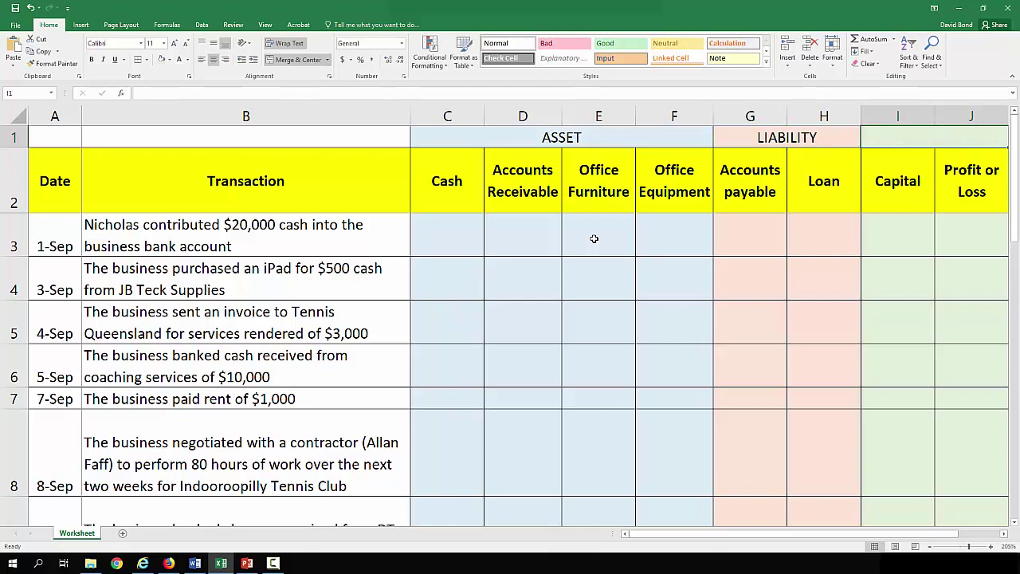
text(EQUITY)
key(Tab)
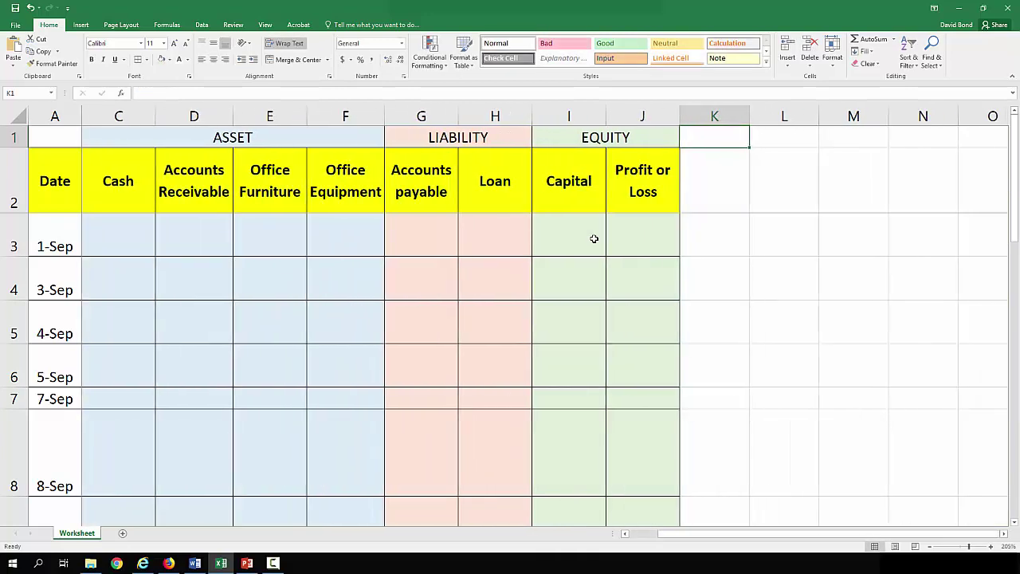
key(Home)
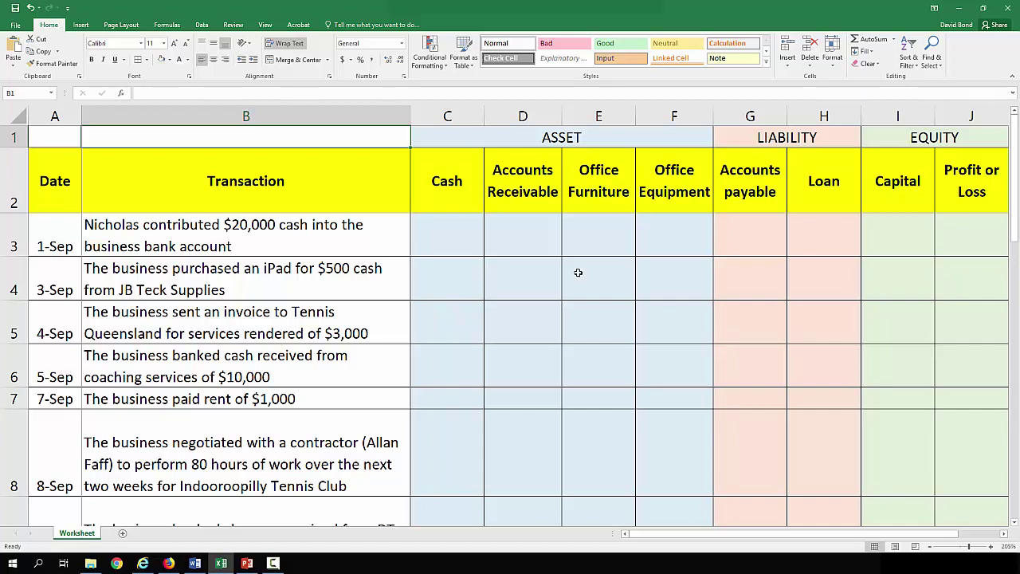
Record the 1-Sep owner contribution as 20,000 under Cash and 20,000 under Capital.
click(263, 235)
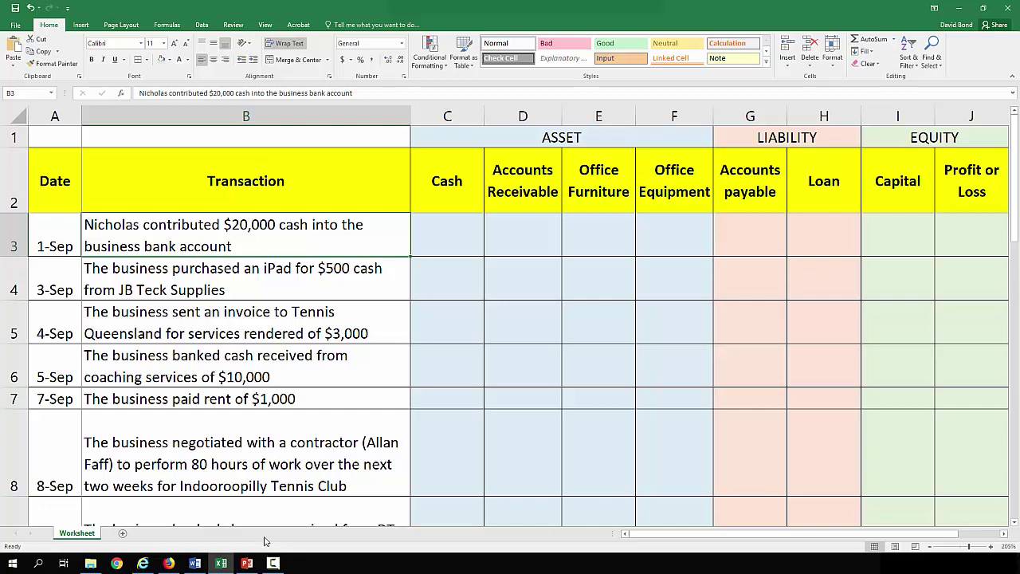
click(447, 245)
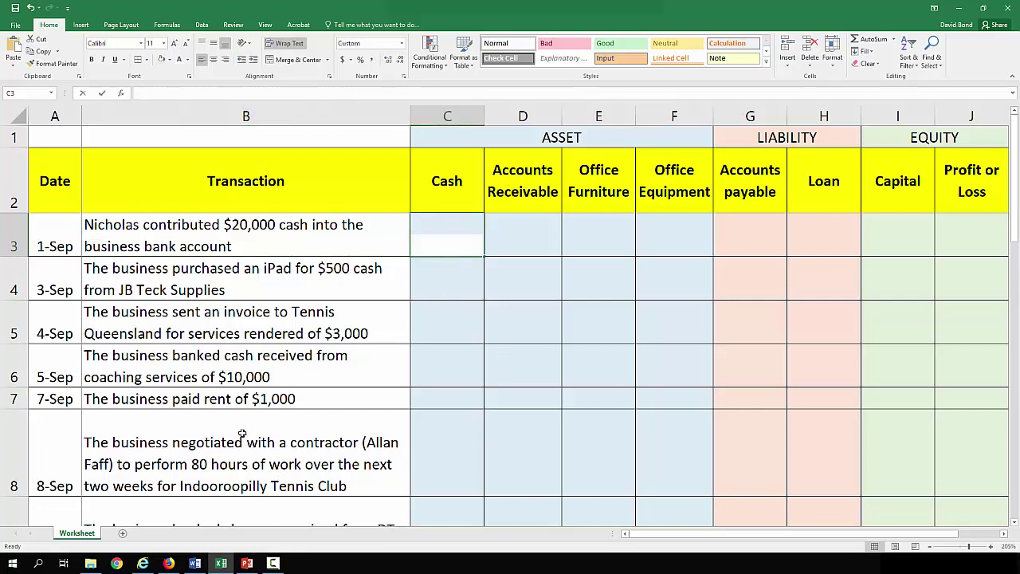
text(20,000)
key(Tab)
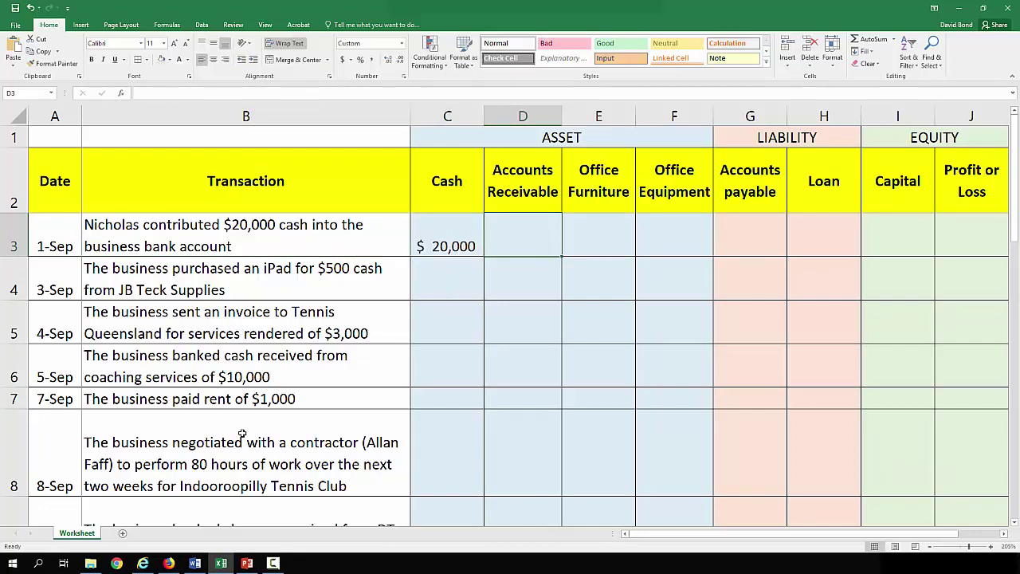
key(Right)
key(Right)
key(Right)
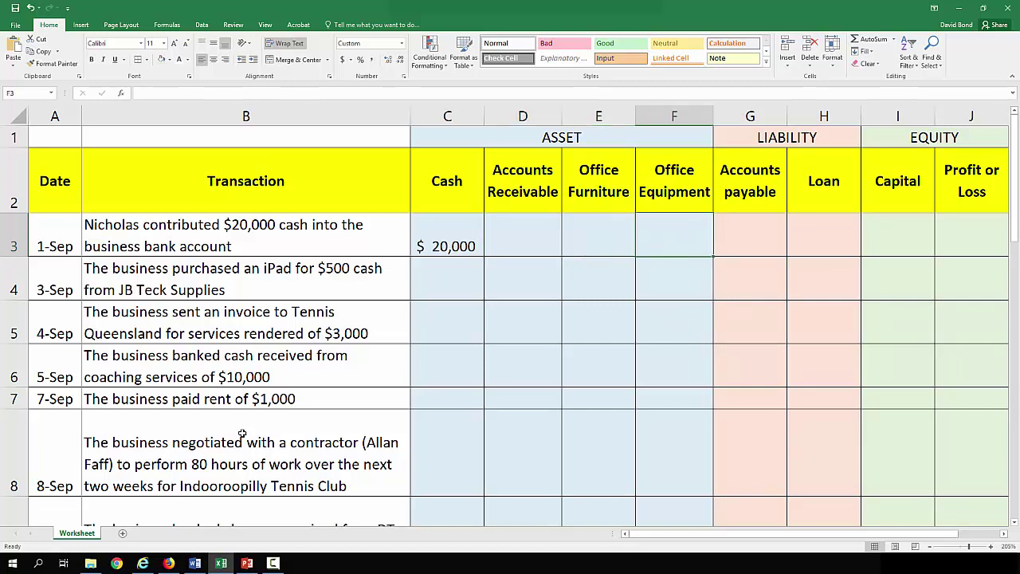
key(Right)
key(Right)
text(20)
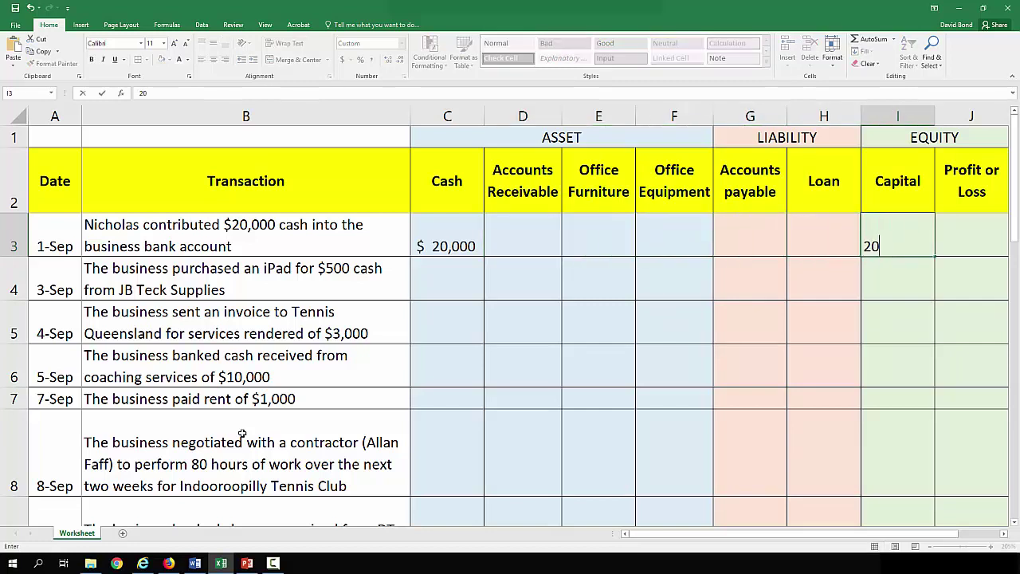
text(,000)
key(Return)
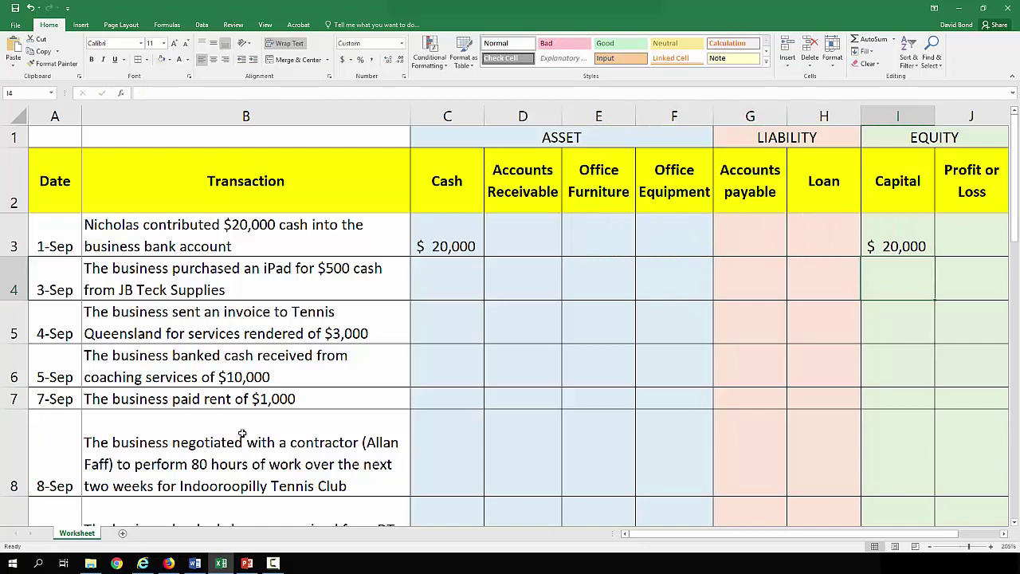
Record the 3-Sep iPad purchase as -500 under Cash and 500 under Office Equipment.
click(211, 310)
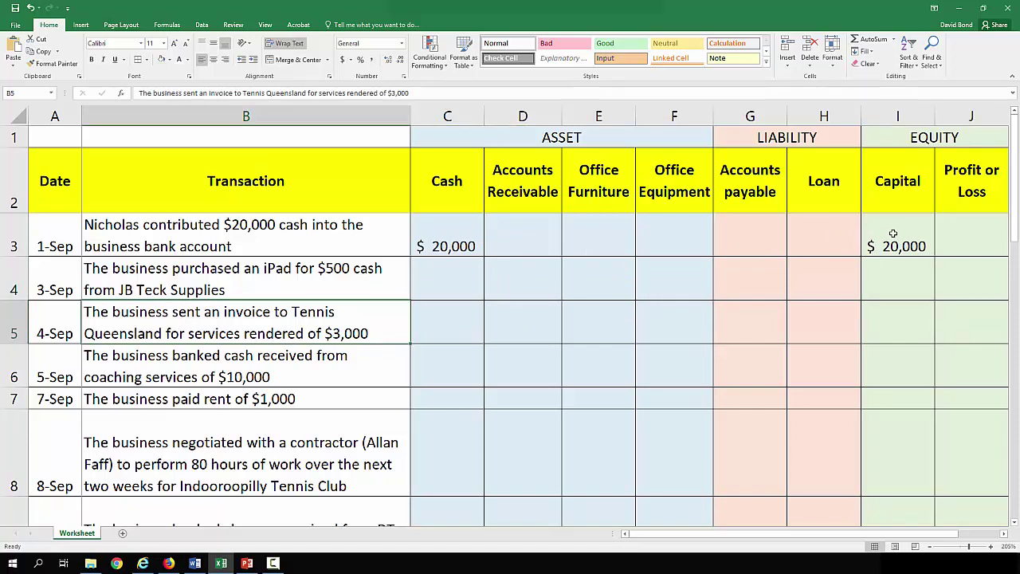
click(219, 286)
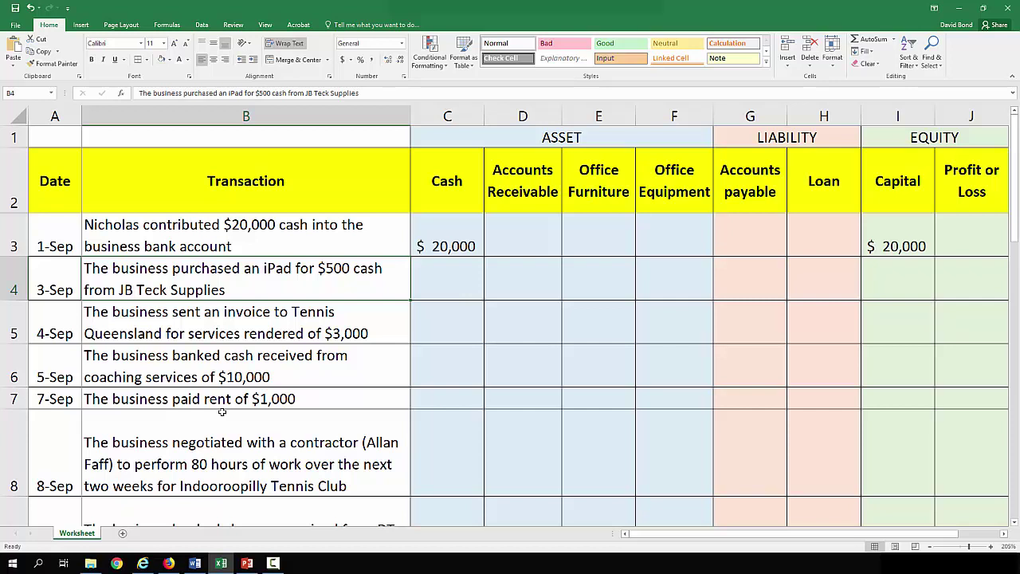
key(Right)
text(-500)
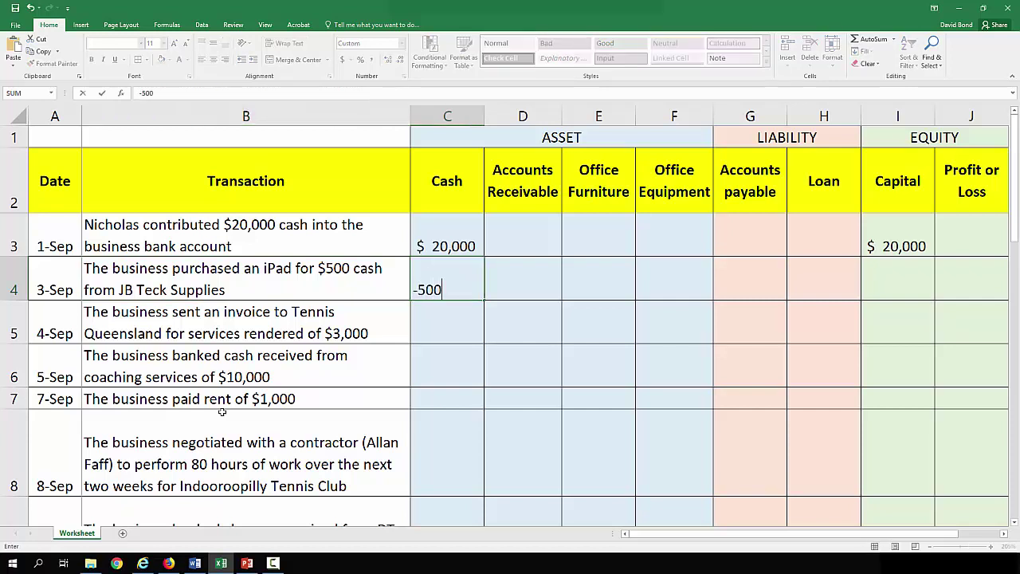
key(Right)
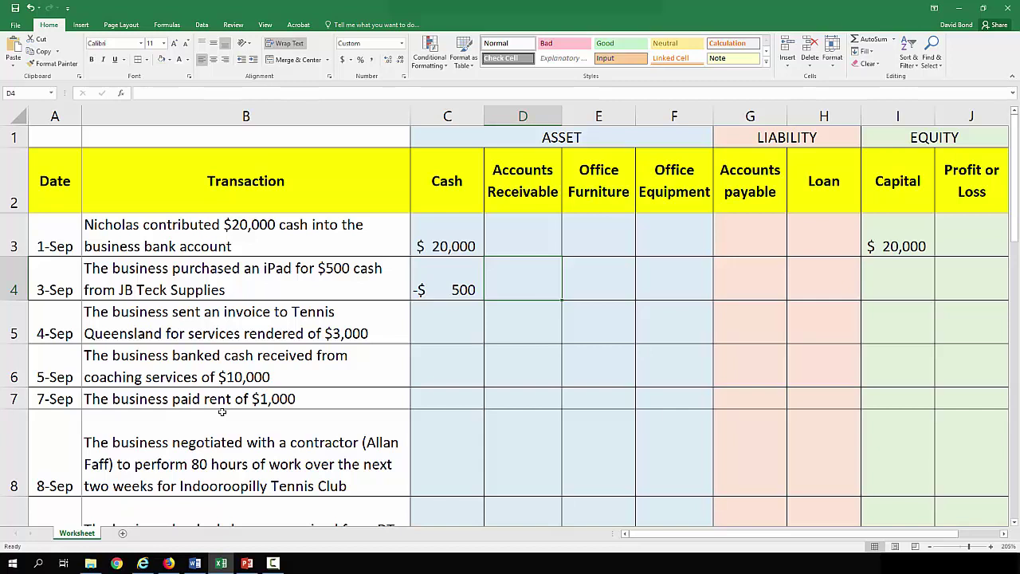
key(Right)
key(Right)
text(500)
key(Return)
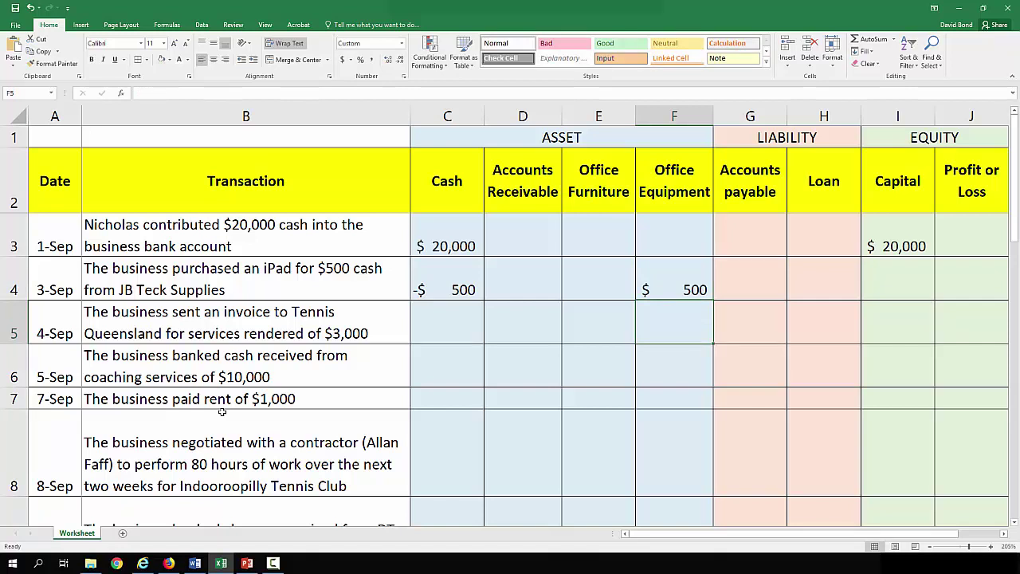
Enter 3,000 under Accounts Receivable for the 4-Sep invoice to Tennis Queensland.
click(128, 327)
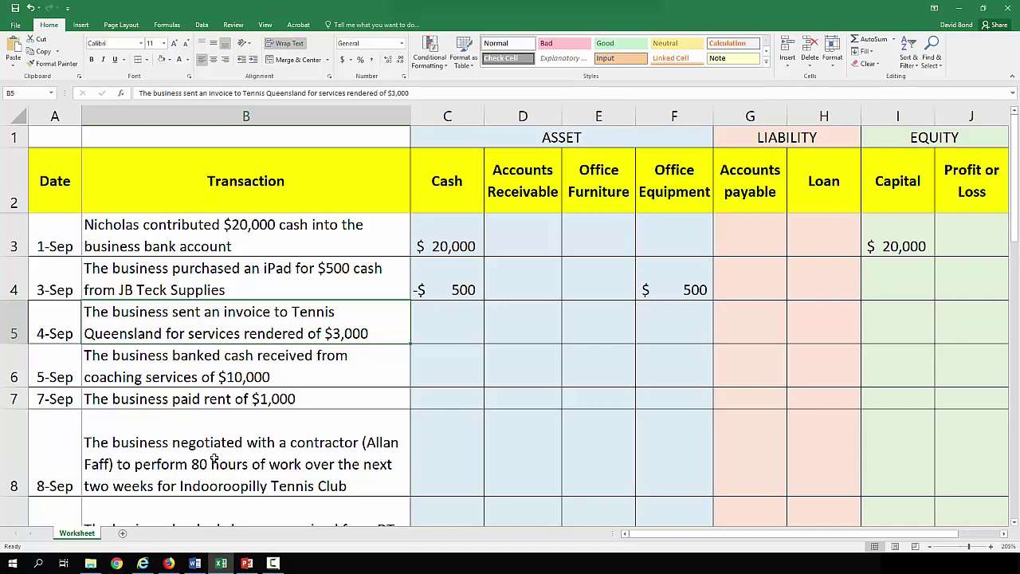
key(Right)
key(Right)
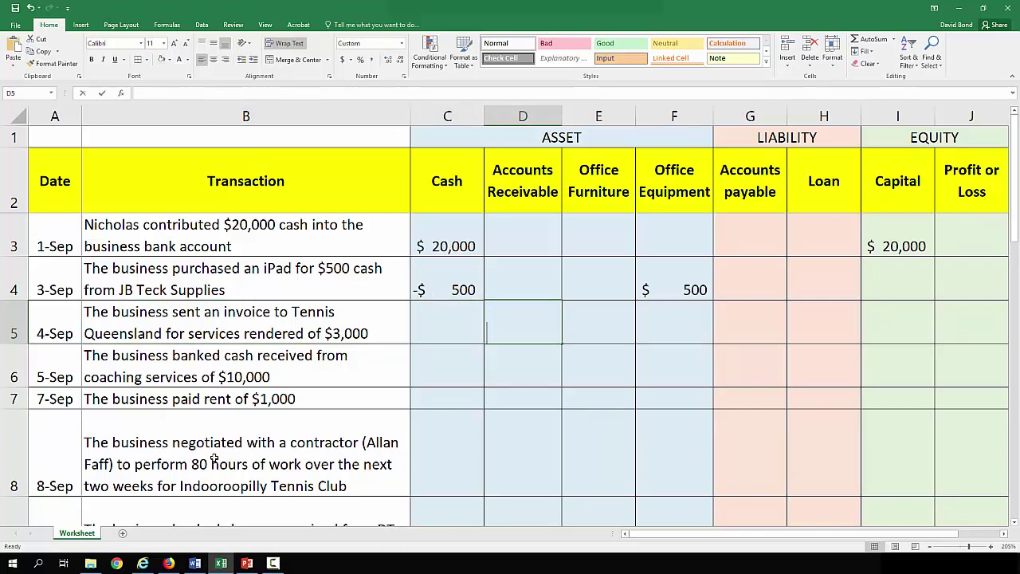
text(3,000)
key(Right)
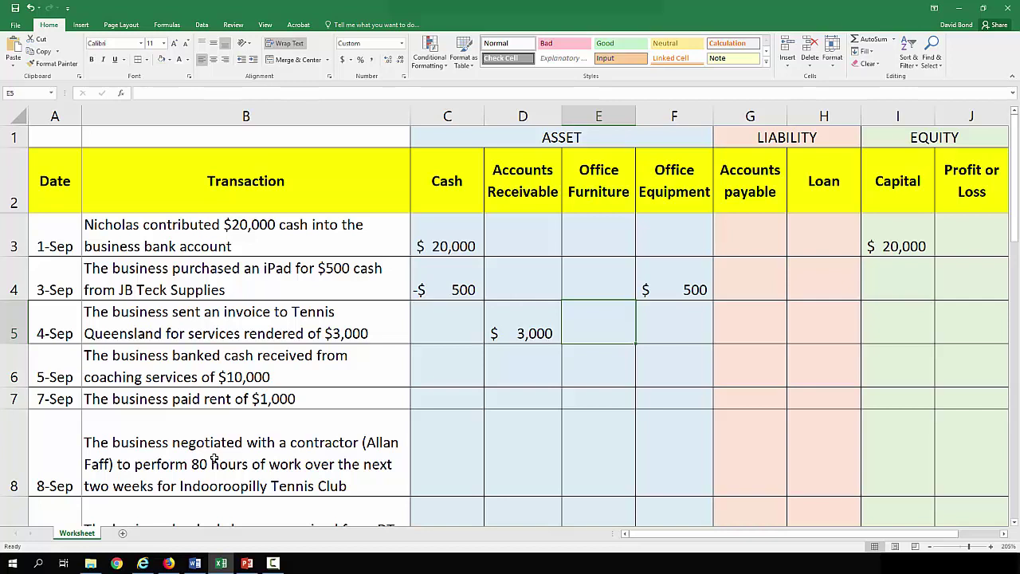
Enter the matching 3,000 under Profit or Loss for the 4-Sep Tennis Queensland invoice.
key(Right)
key(Right)
key(Right)
key(Right)
key(Right)
text(3,000)
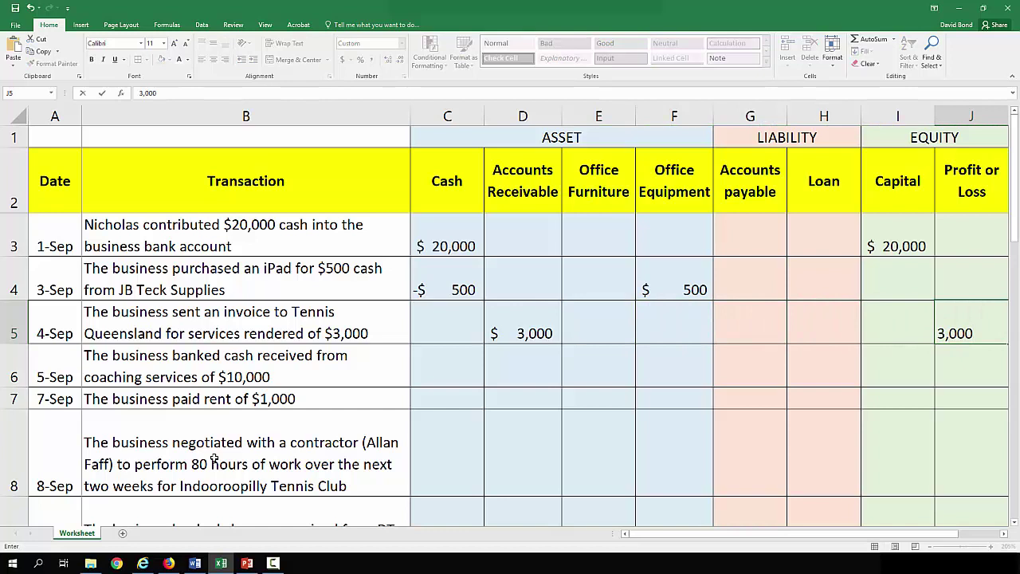
key(Left)
key(Left)
key(Right)
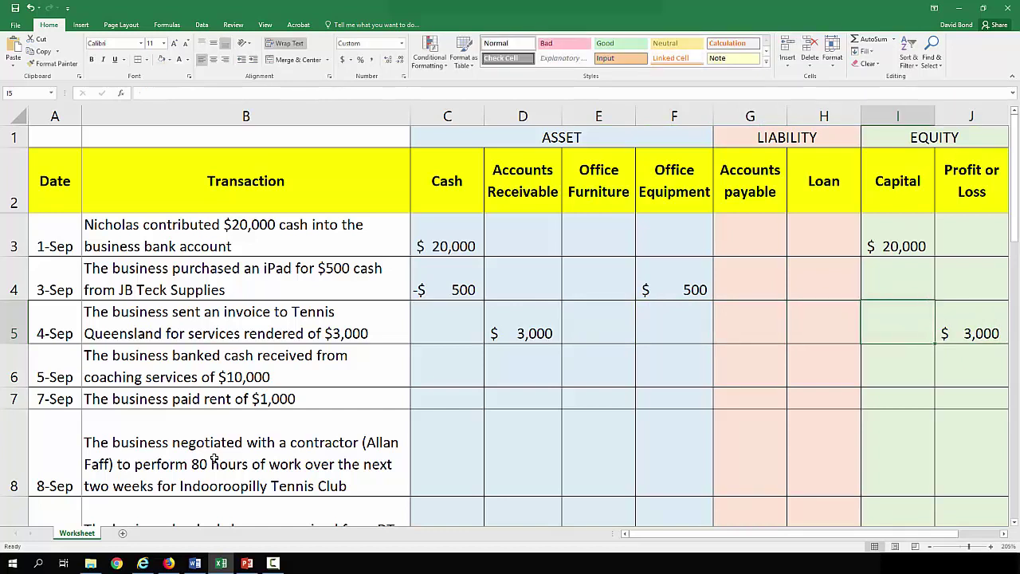
key(Right)
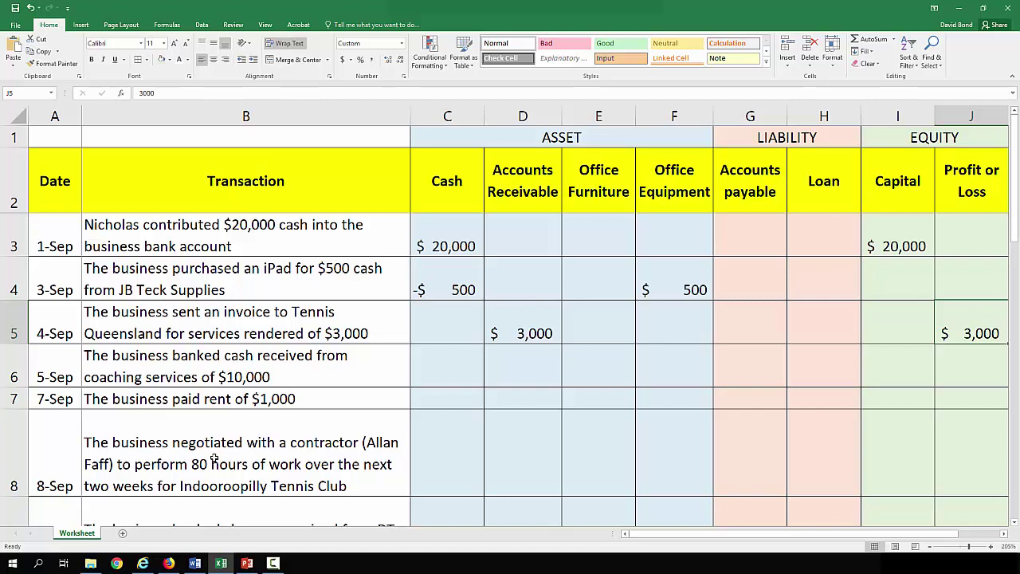
Enter 10,000 under Cash for the 5-Sep banked coaching income.
key(Left)
key(Left)
key(Left)
key(Left)
key(Left)
key(Left)
key(Left)
key(Left)
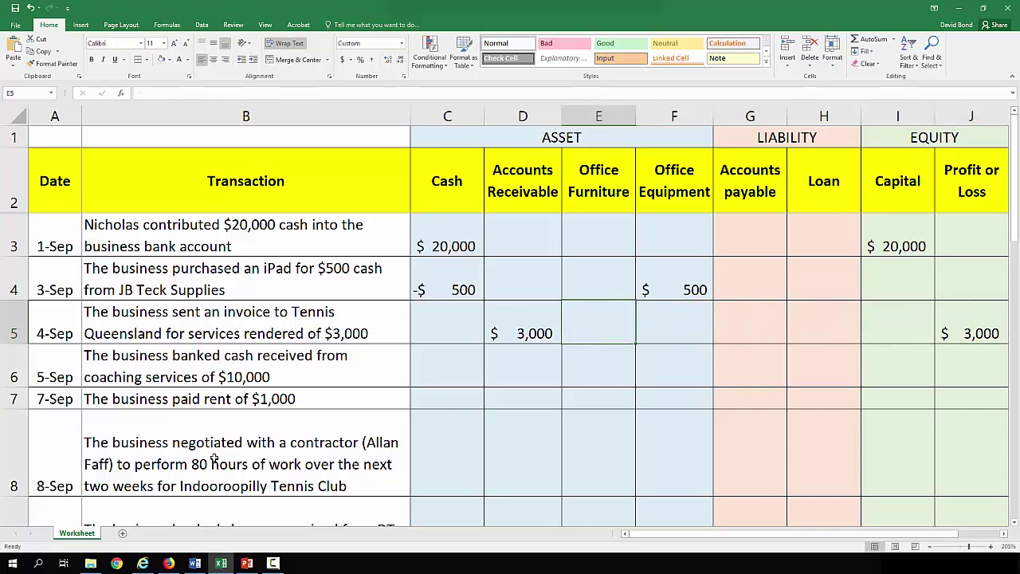
key(Down)
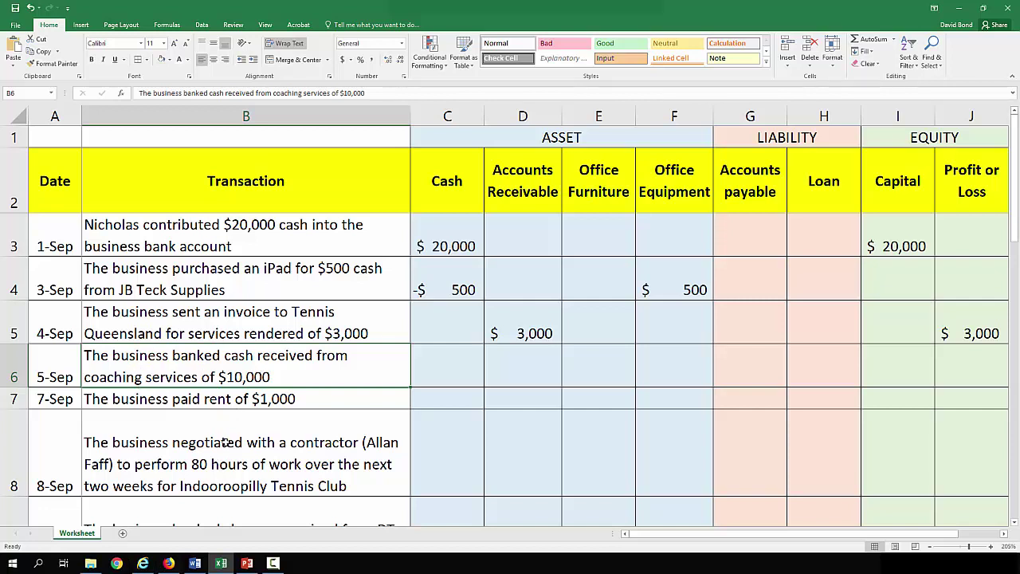
key(Right)
text(10,000)
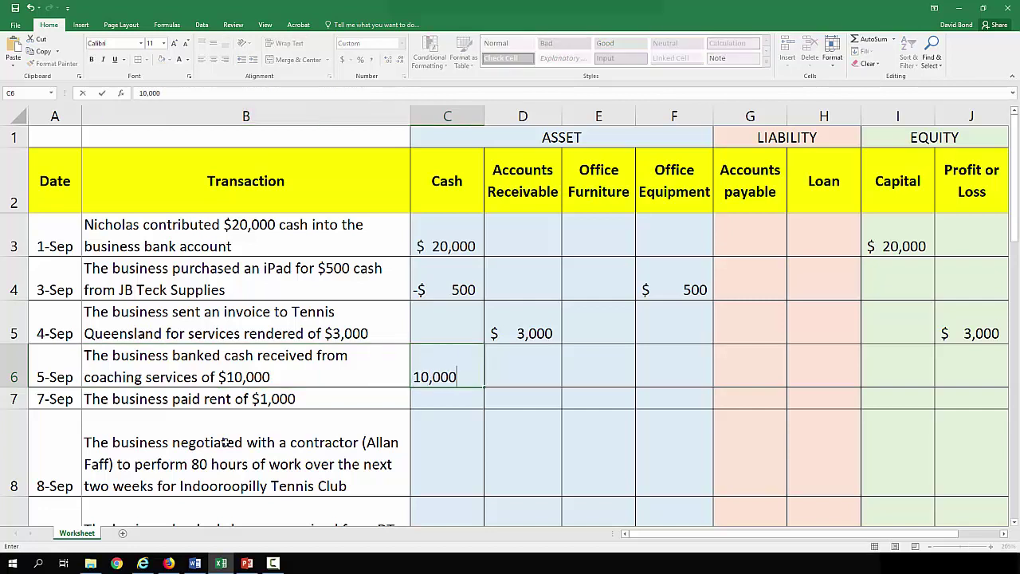
key(Tab)
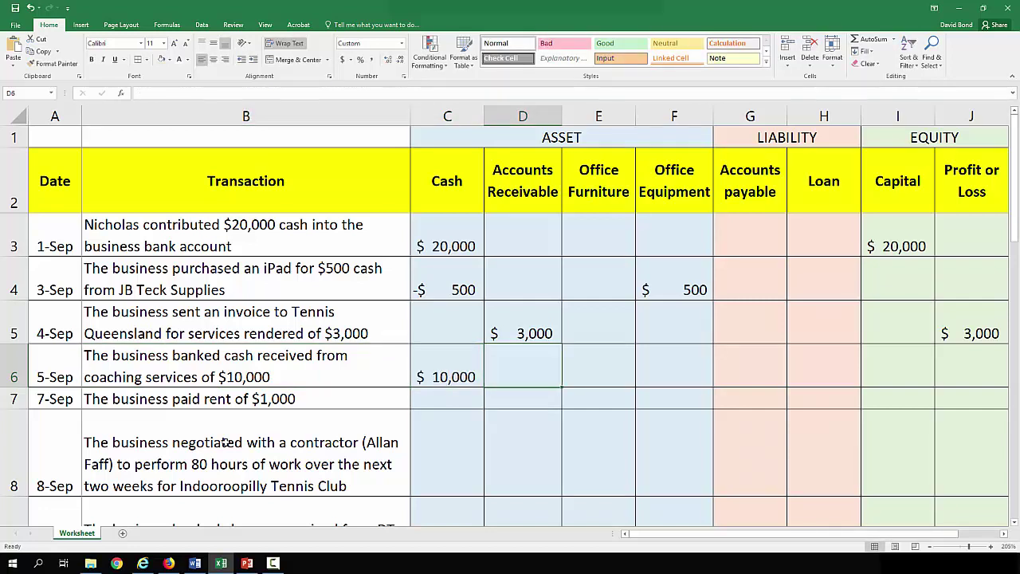
Enter 10,000 under Profit or Loss for the 5-Sep coaching income, and select the 4-Sep and 5-Sep Profit or Loss amounts.
key(Right)
key(Right)
key(Right)
key(Right)
key(Right)
key(Right)
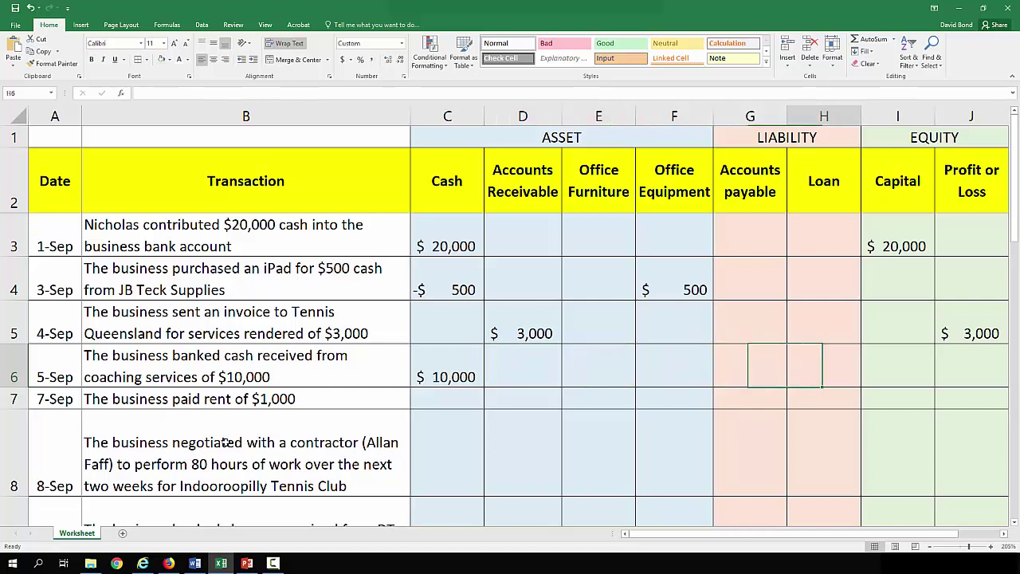
text(10,000)
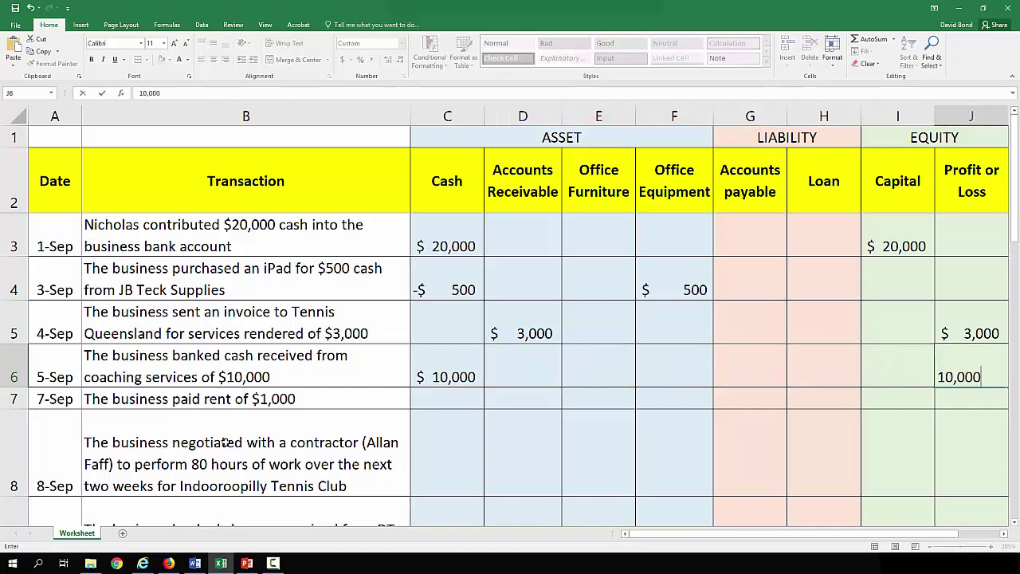
key(Left)
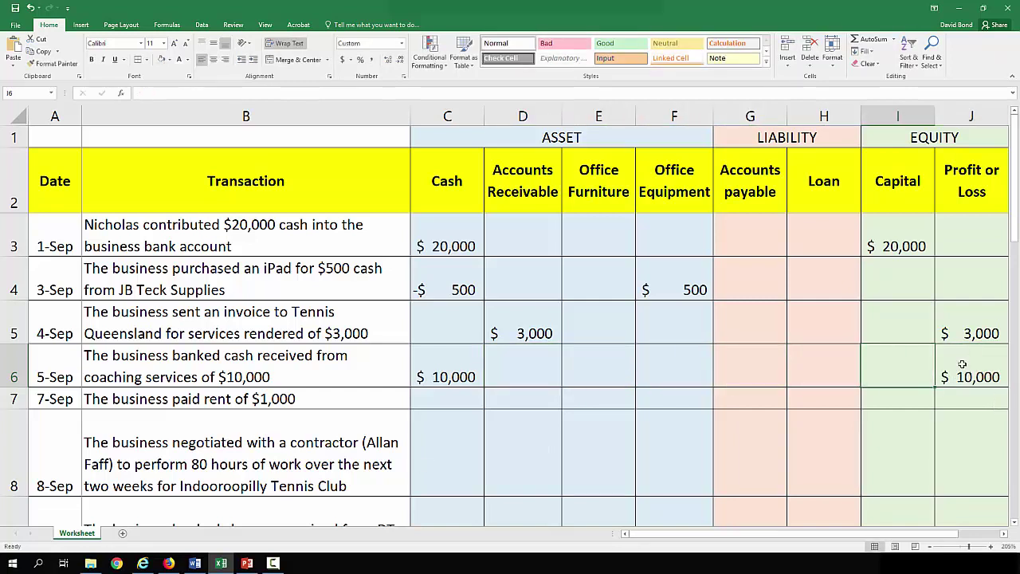
drag(961, 335, 961, 360)
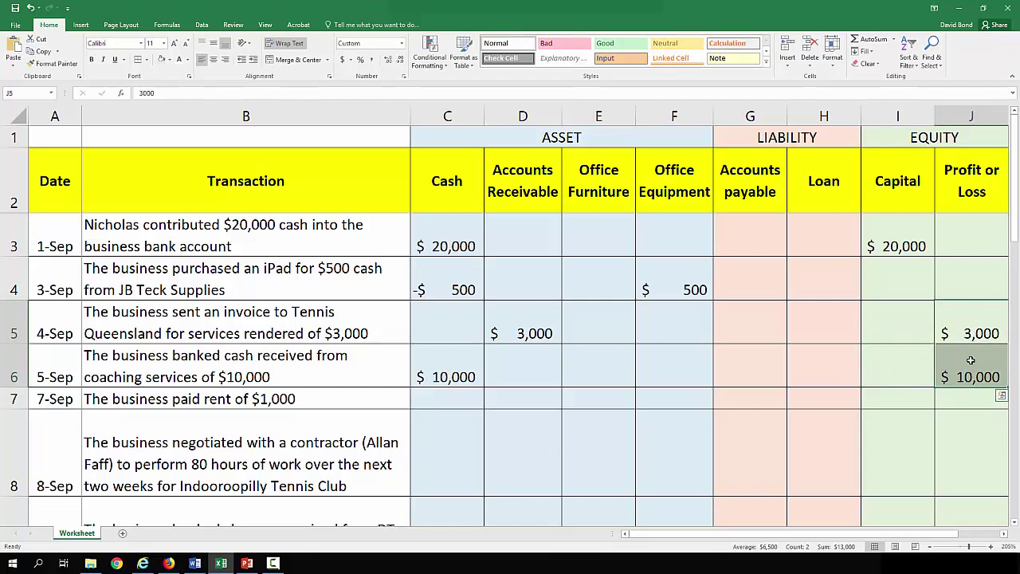
Enter -1,000 under Cash for the 7-Sep rent payment.
drag(468, 341, 496, 364)
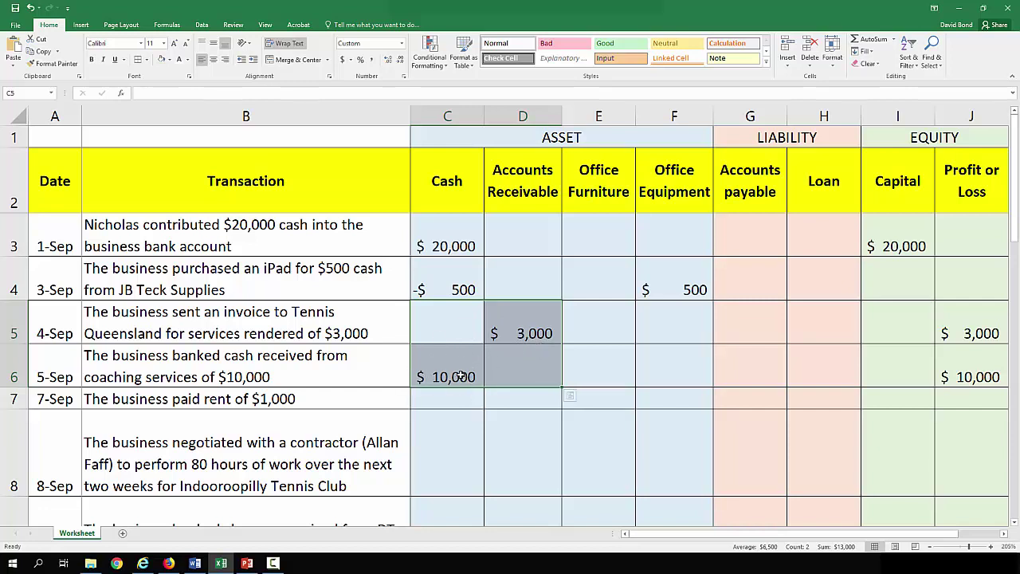
click(506, 366)
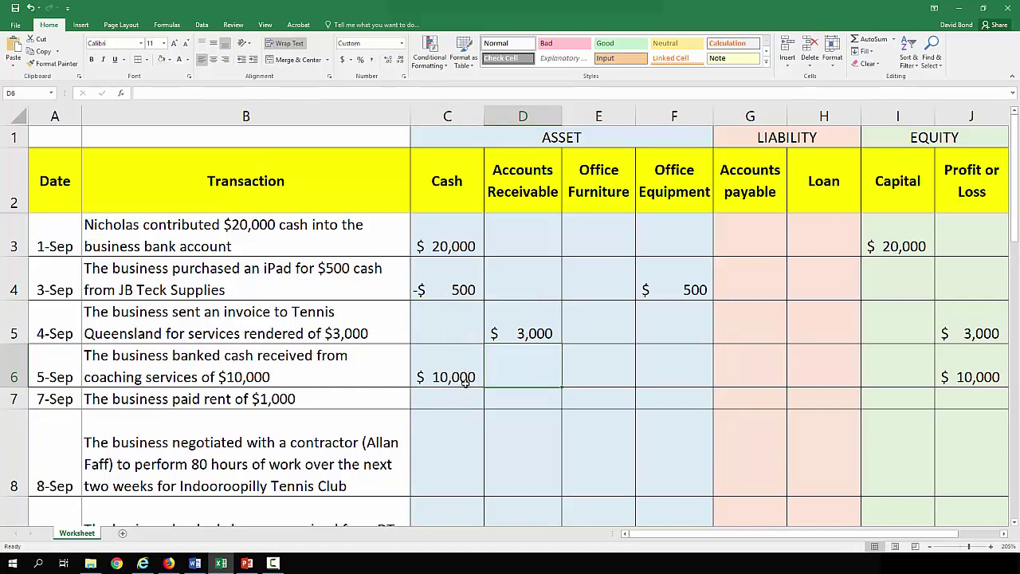
click(440, 395)
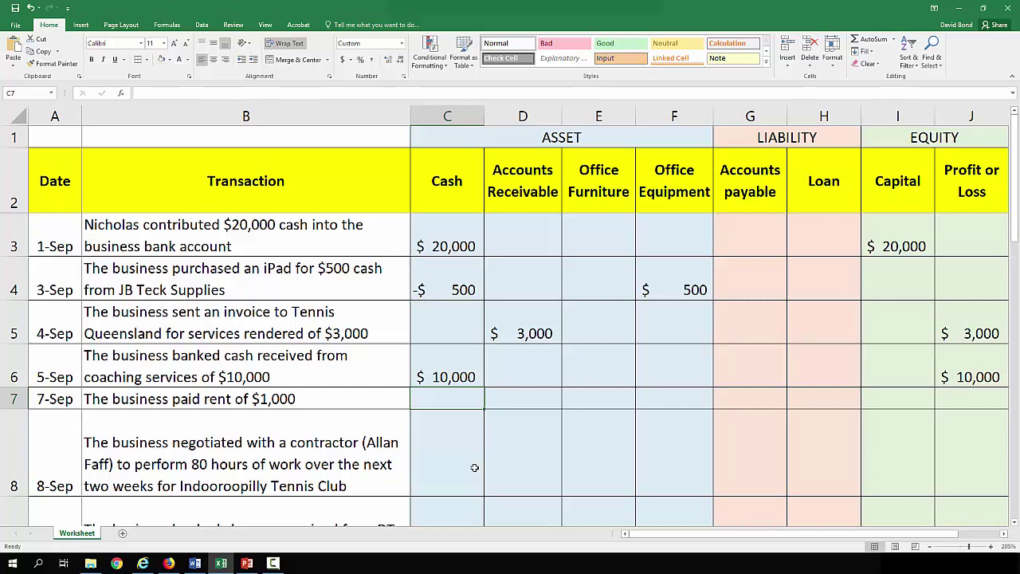
text(,)
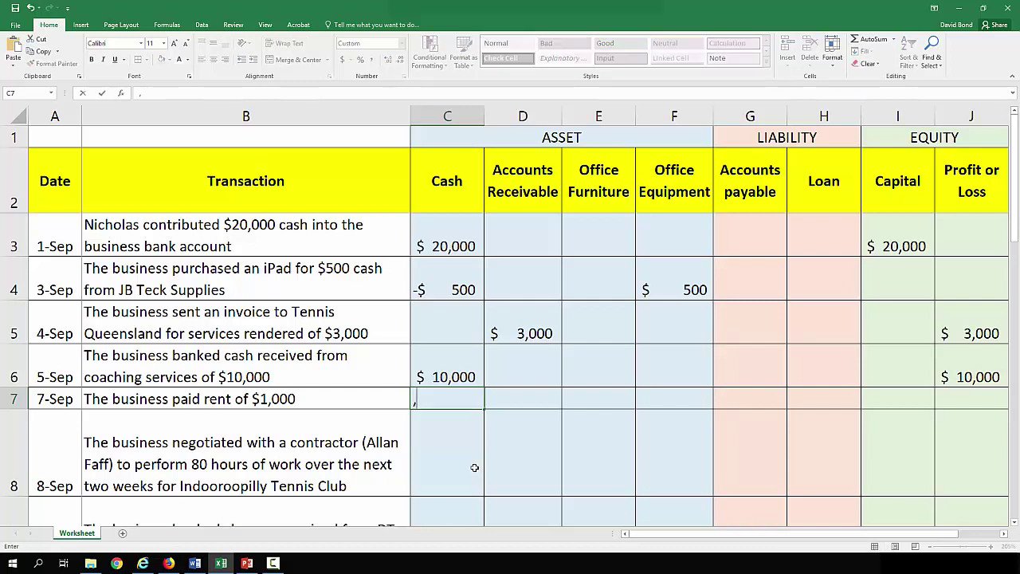
key(BackSpace)
text(-1000)
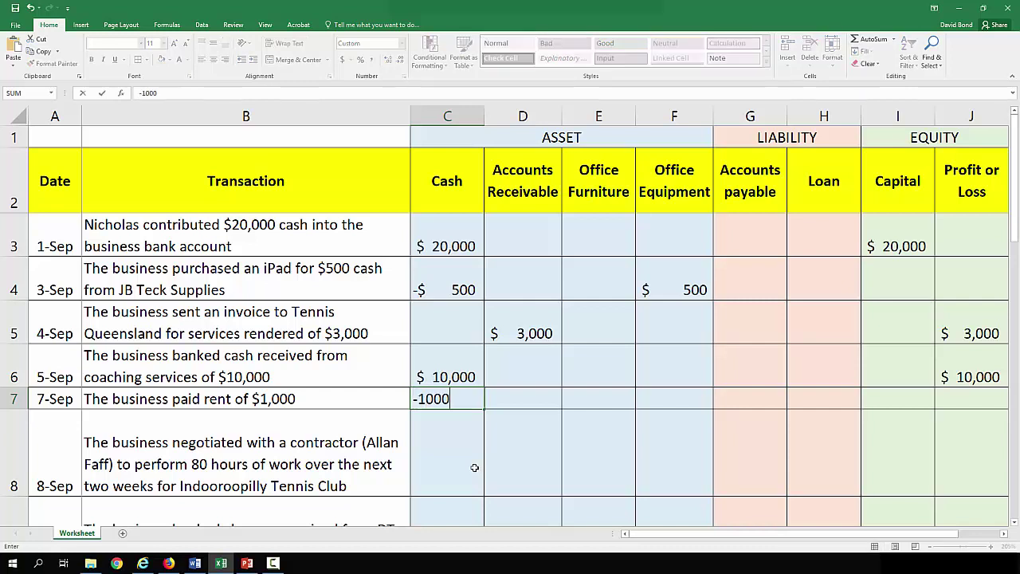
key(Tab)
key(Left)
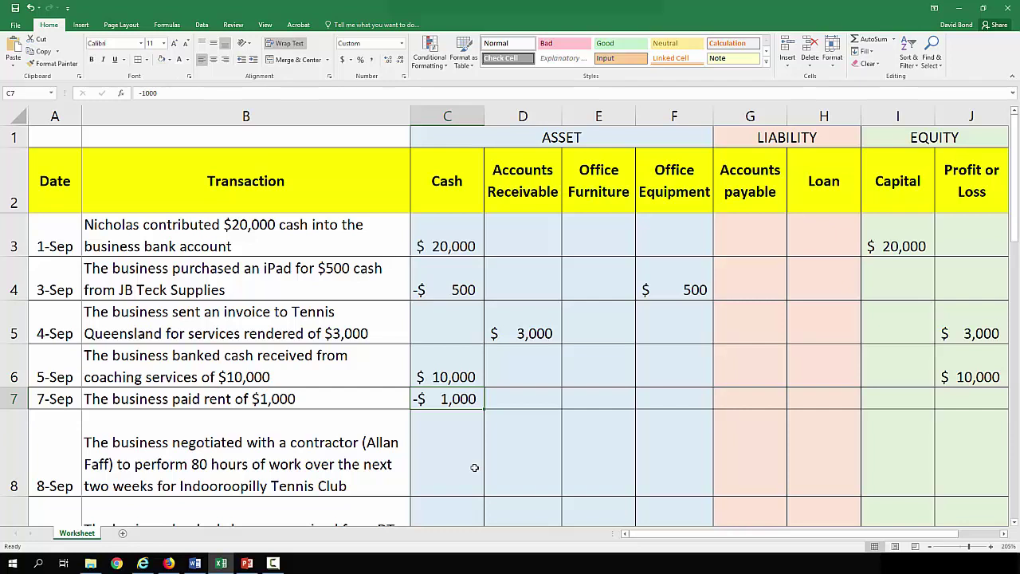
Enter the matching -1,000 under Profit or Loss for the 7-Sep rent payment.
key(Right)
key(Right)
key(Right)
key(Right)
key(Right)
key(Right)
key(Right)
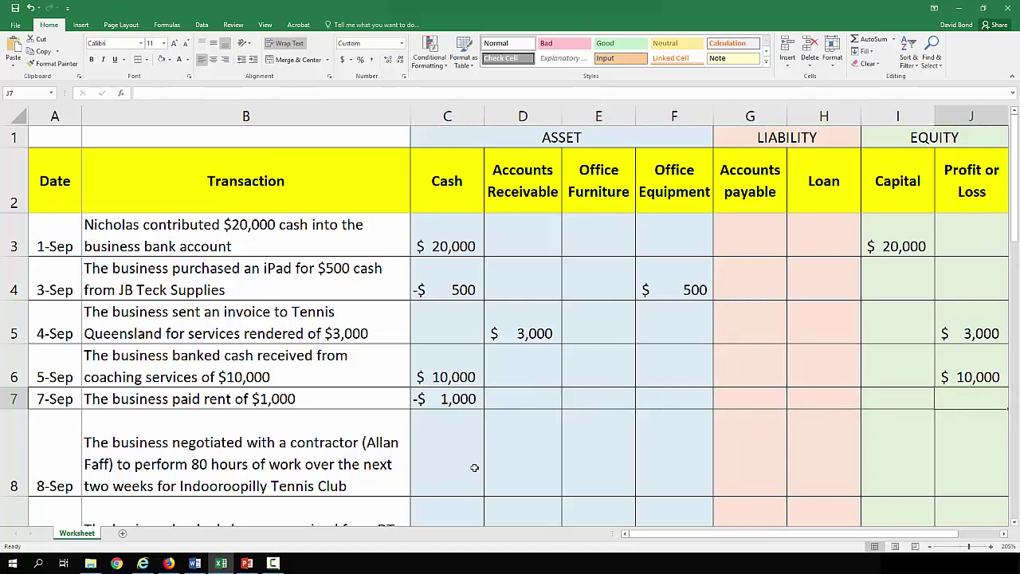
text(-$ 1,000)
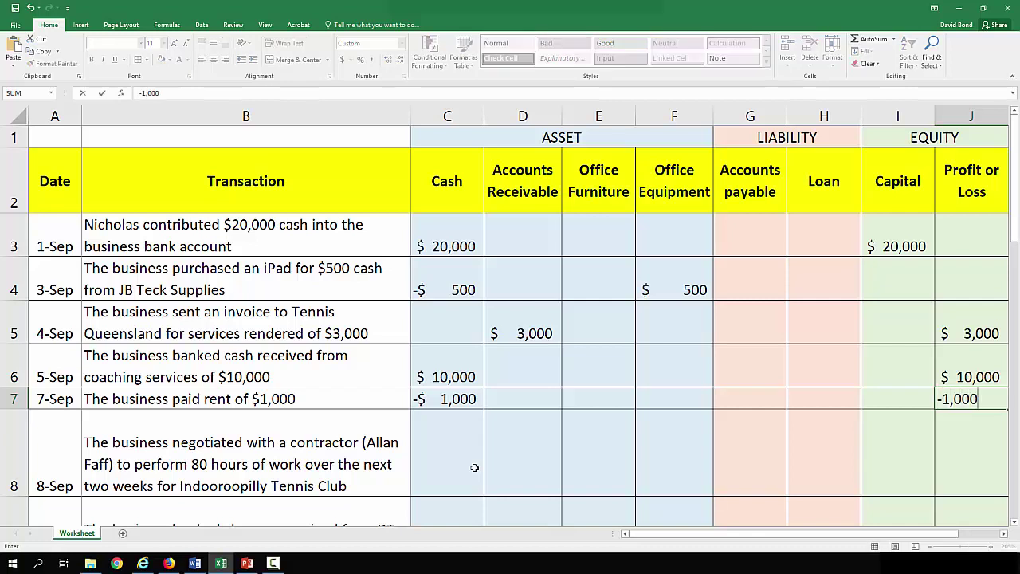
key(Left)
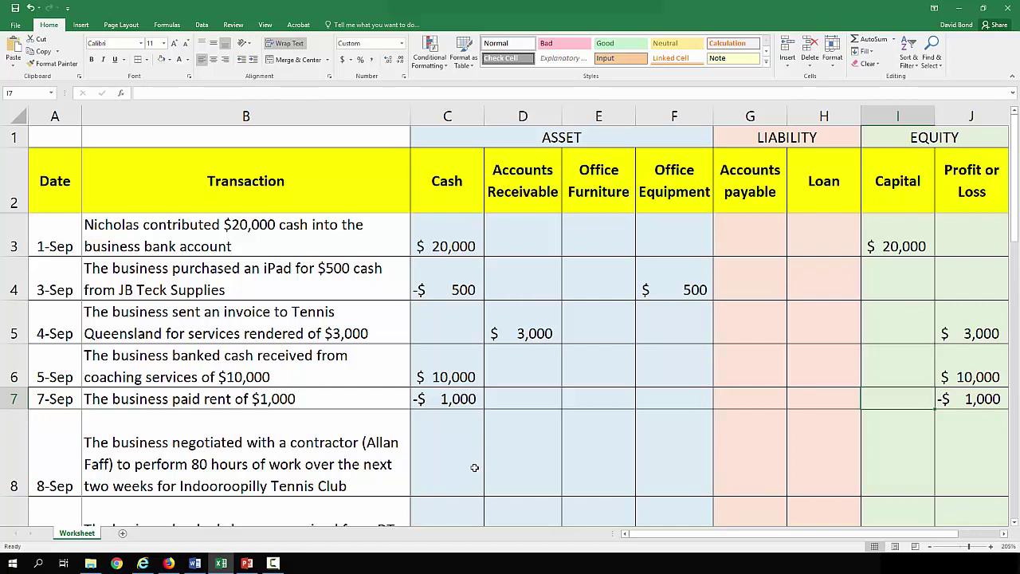
click(966, 403)
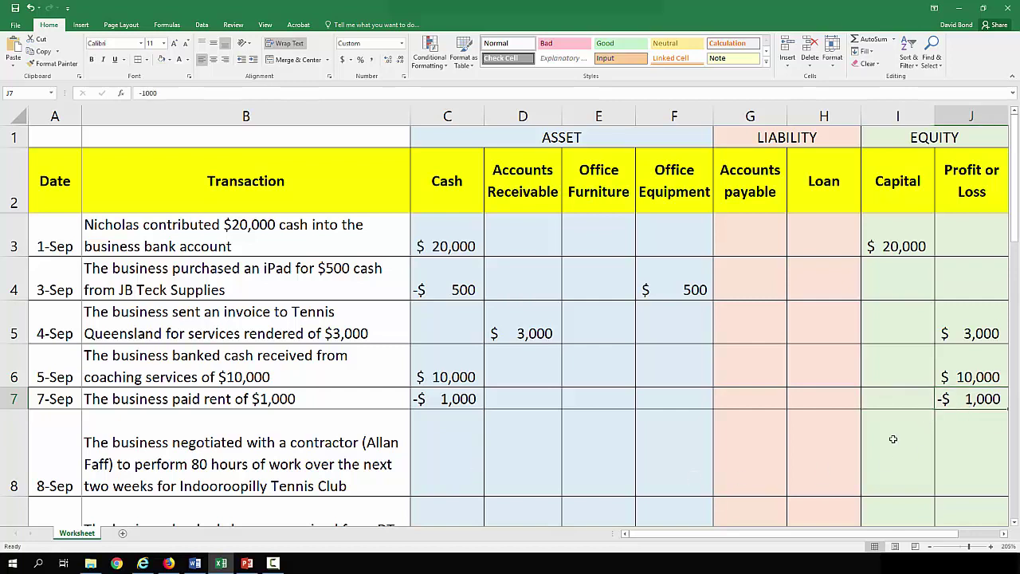
Reduce the height of the 8-Sep contractor negotiation row slightly, leaving its amount cells blank.
click(354, 443)
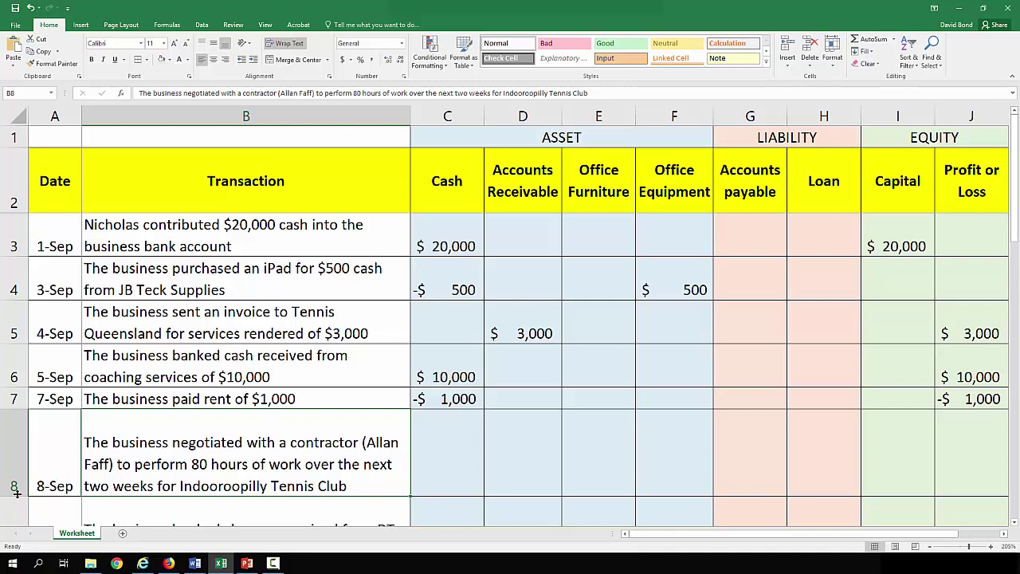
drag(16, 494, 16, 483)
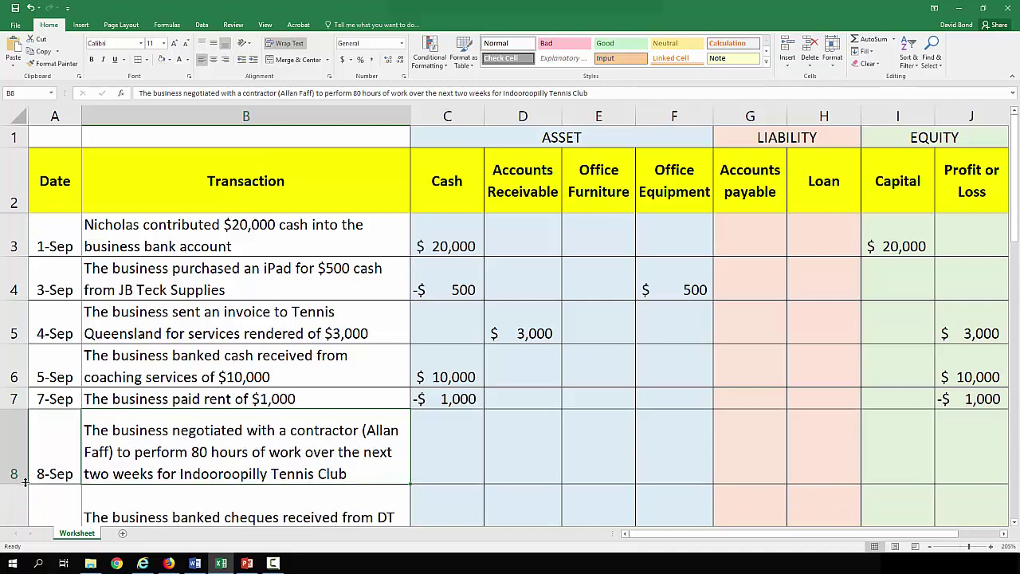
click(469, 478)
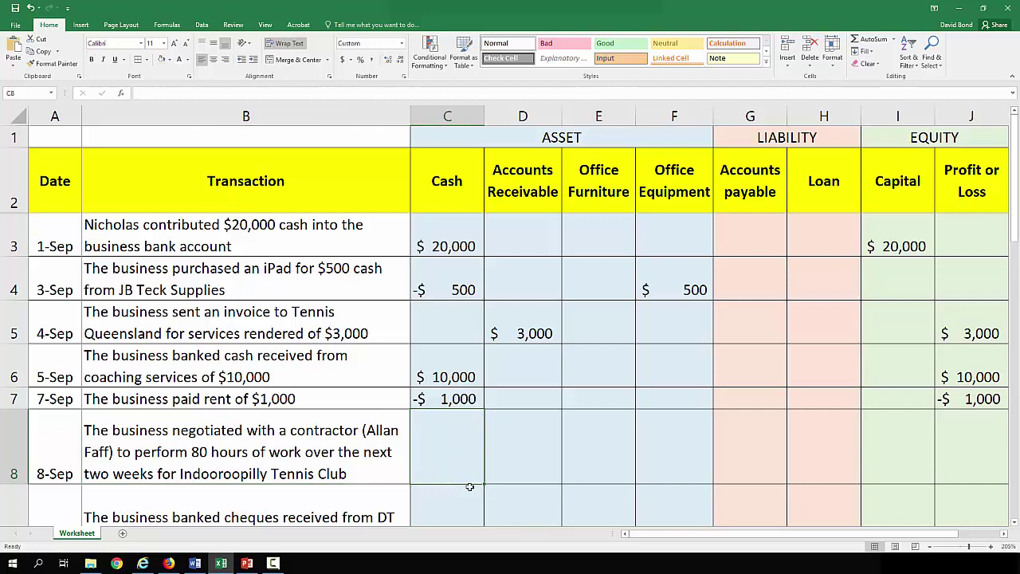
Enter 5,000 under Cash for the 9-Sep cheques banked from DT Tennis, and reduce that row's height slightly.
click(469, 486)
key(Left)
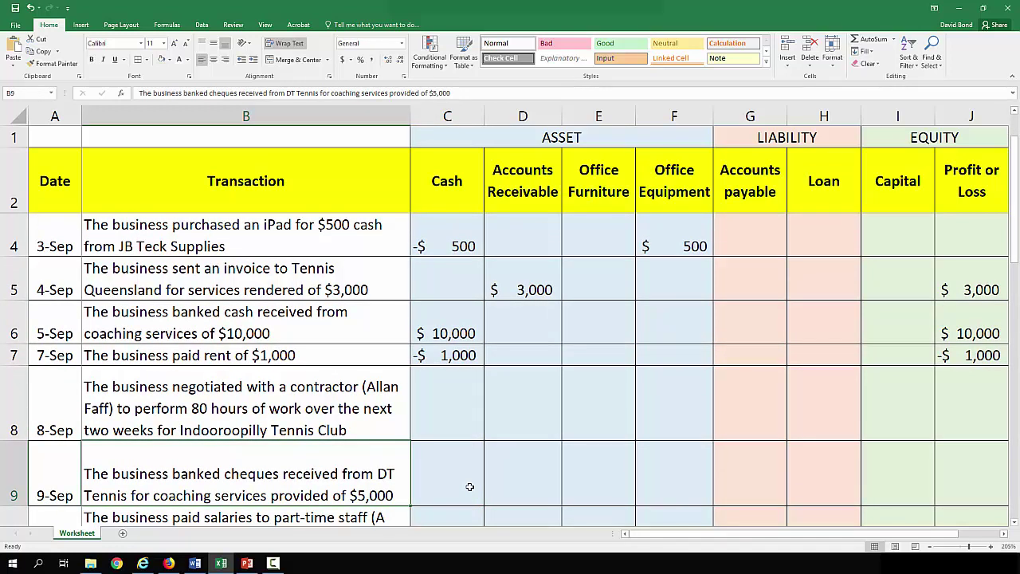
key(Right)
text(5,000)
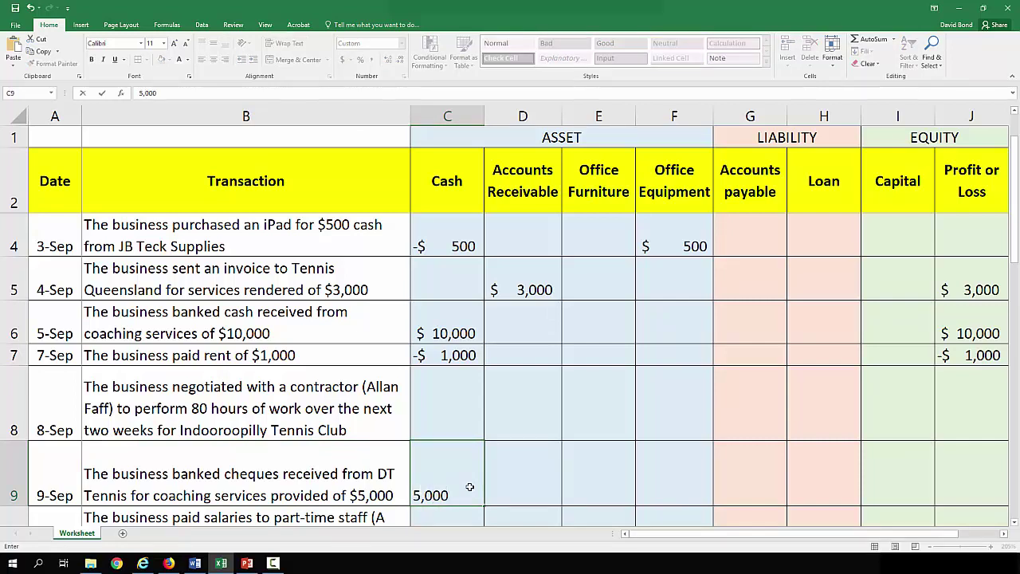
key(Right)
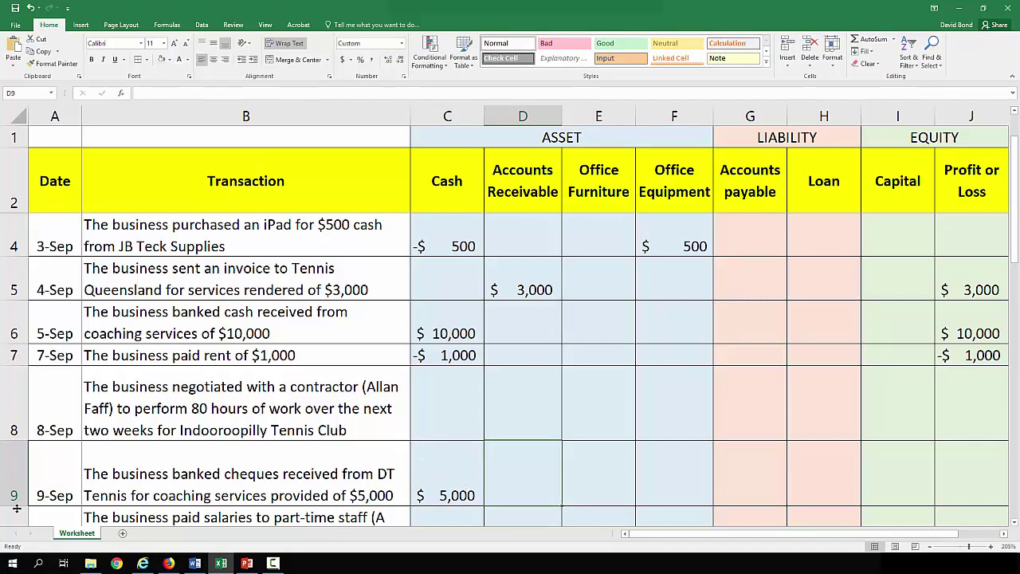
drag(20, 504, 20, 495)
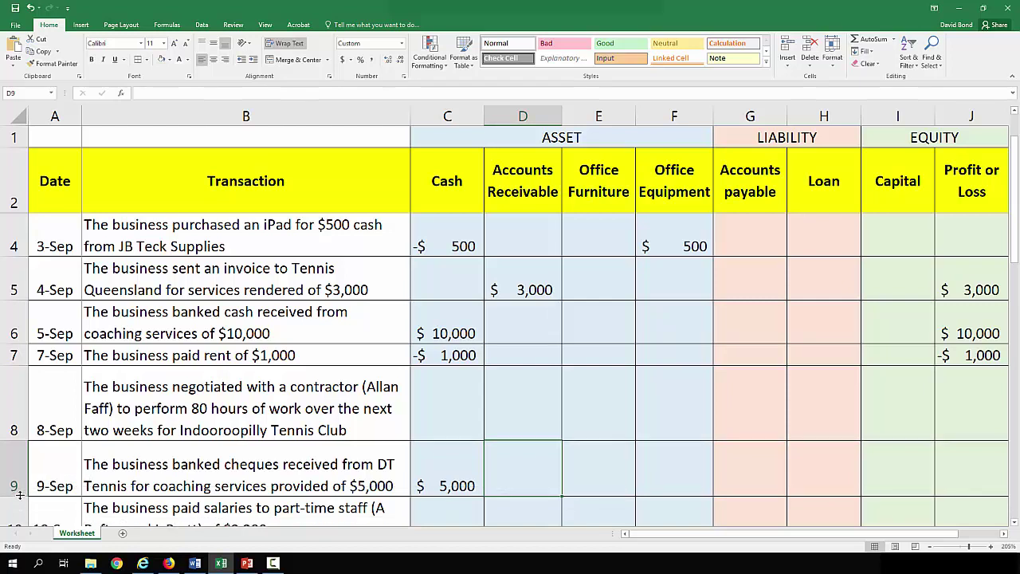
click(466, 485)
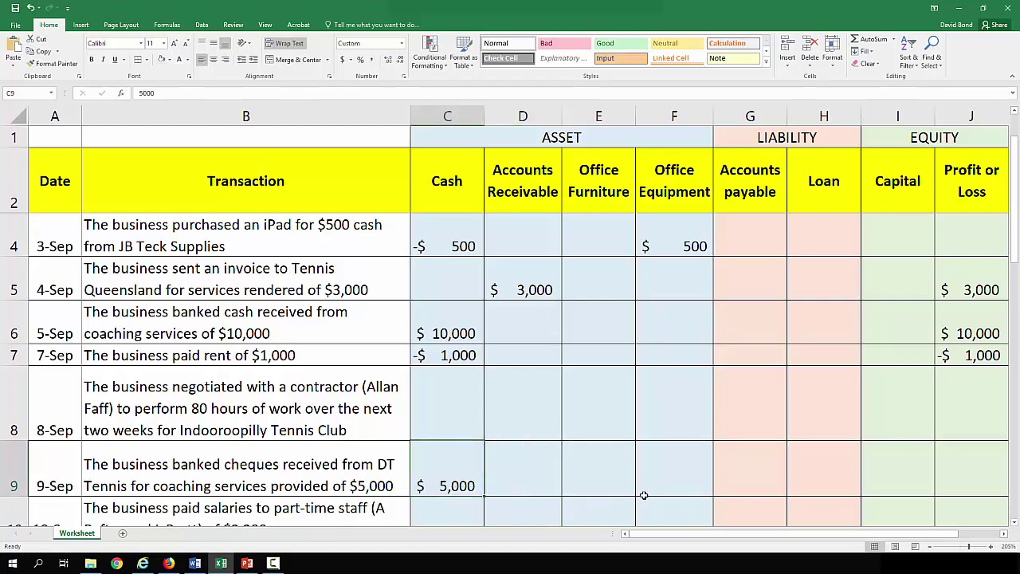
Enter the matching 5,000 under Profit or Loss for the 9-Sep DT Tennis coaching income.
key(Right)
key(Right)
key(Right)
key(Right)
key(Right)
key(Right)
key(Right)
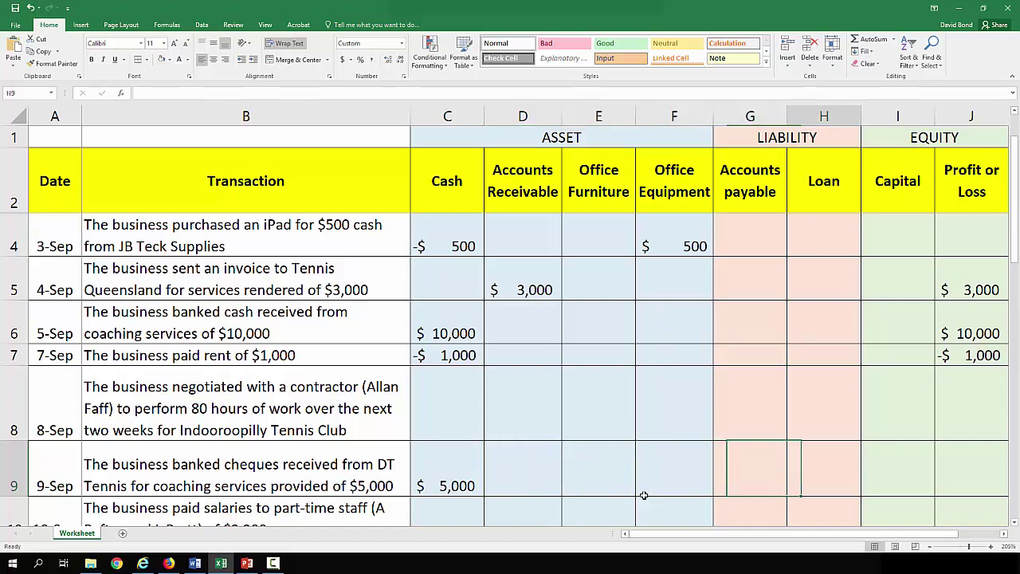
text(5,000)
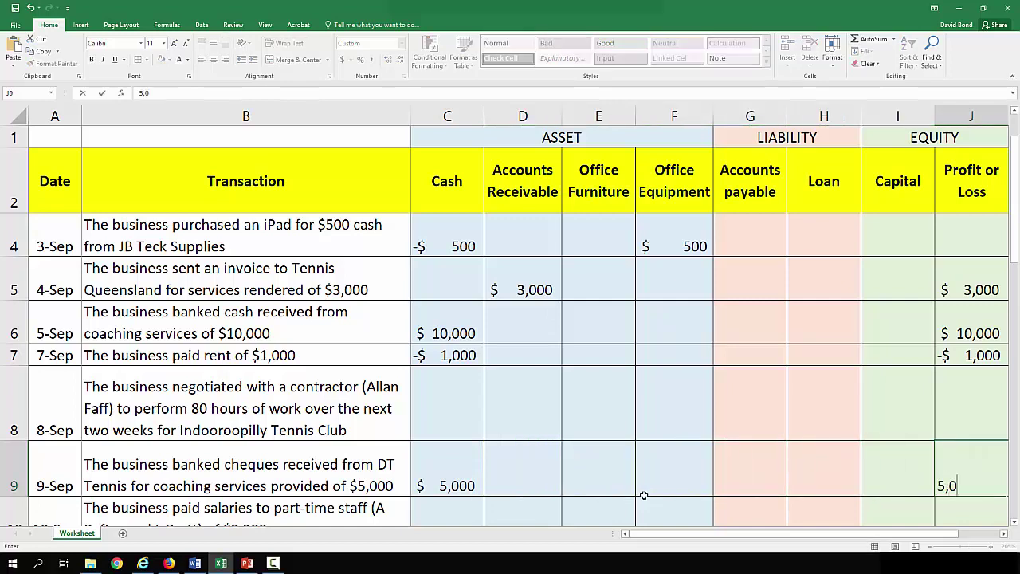
key(ctrl+Return)
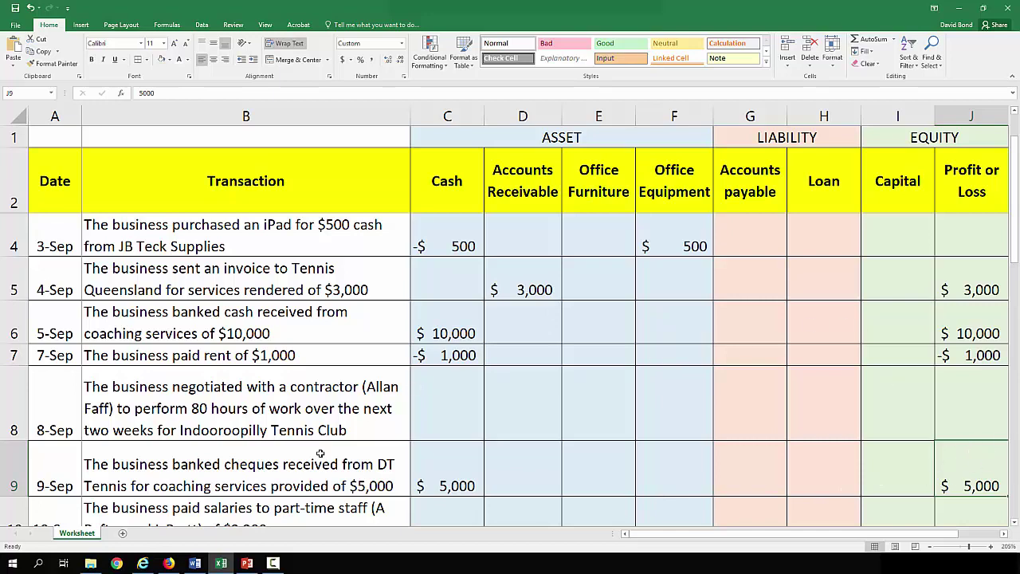
Enter -2,200 under Cash for the 10-Sep part-time staff salaries.
scroll(319, 454, down, 1)
scroll(319, 454, down, 1)
scroll(319, 453, up, 1)
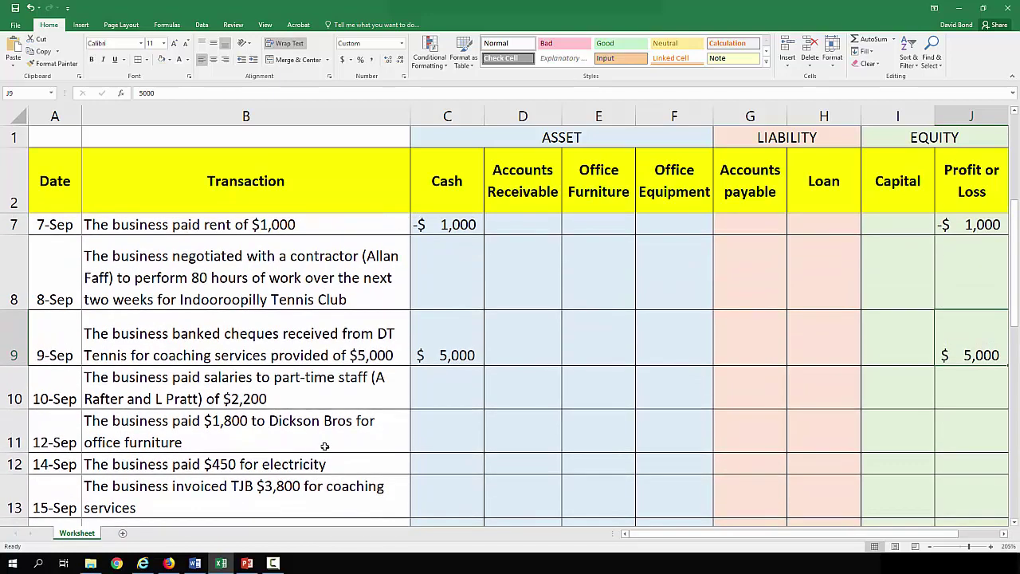
click(133, 392)
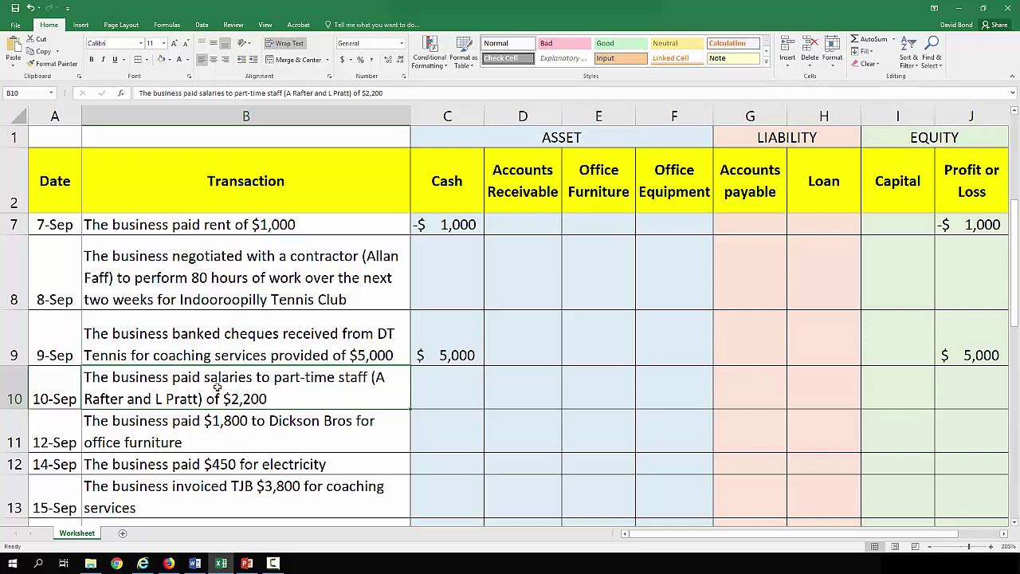
click(430, 384)
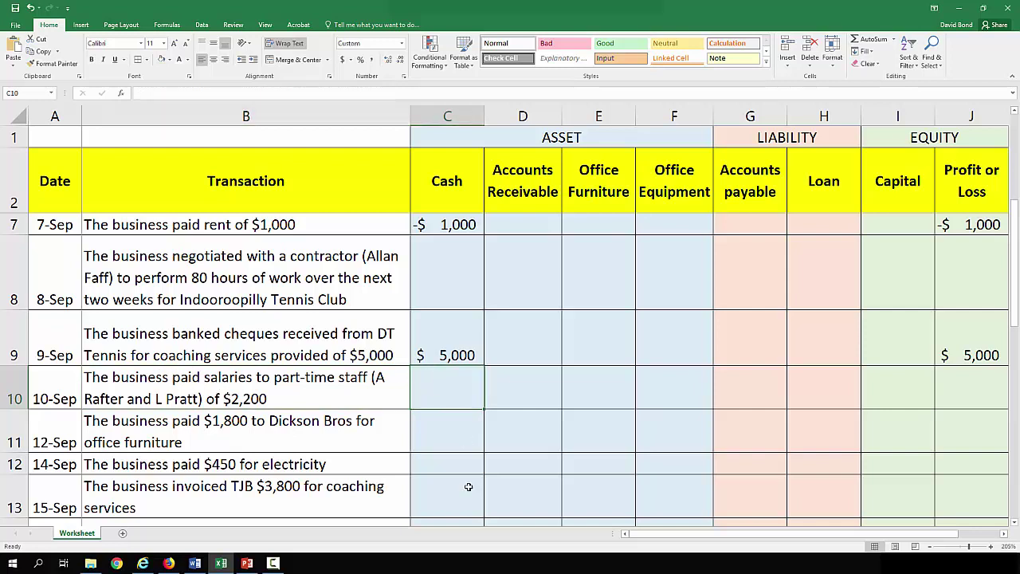
text(-2200)
key(Tab)
key(Left)
Enter the matching -2,200 under Profit or Loss for the 10-Sep part-time staff salaries.
key(Right)
key(Right)
key(Right)
key(Right)
key(Right)
key(Right)
key(Right)
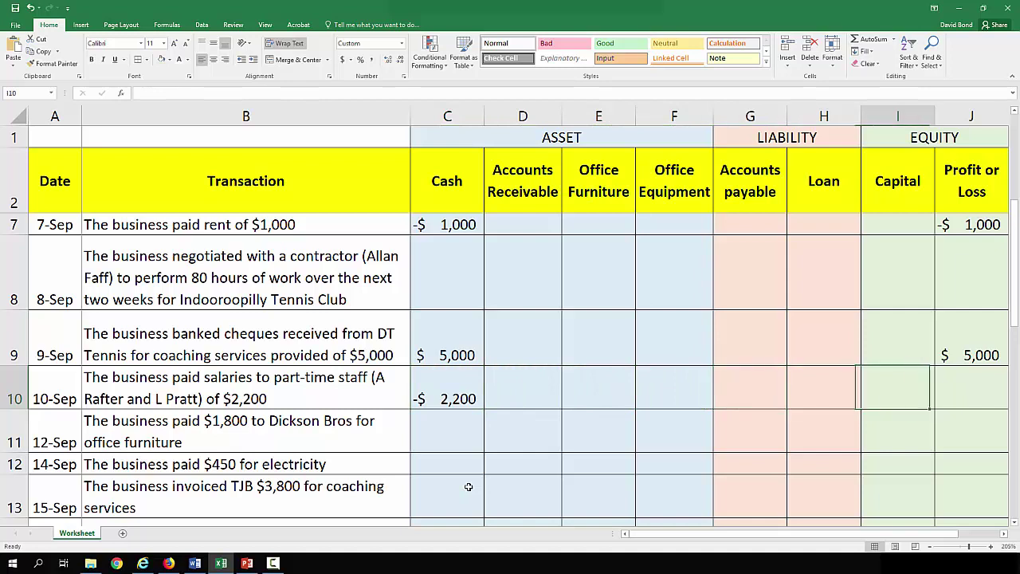
text(-2,200)
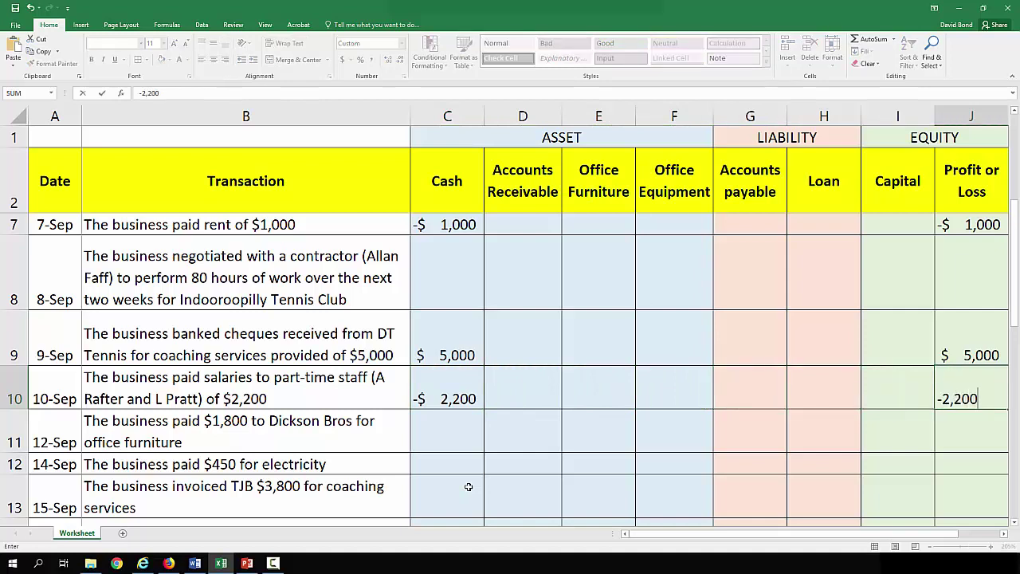
key(Return)
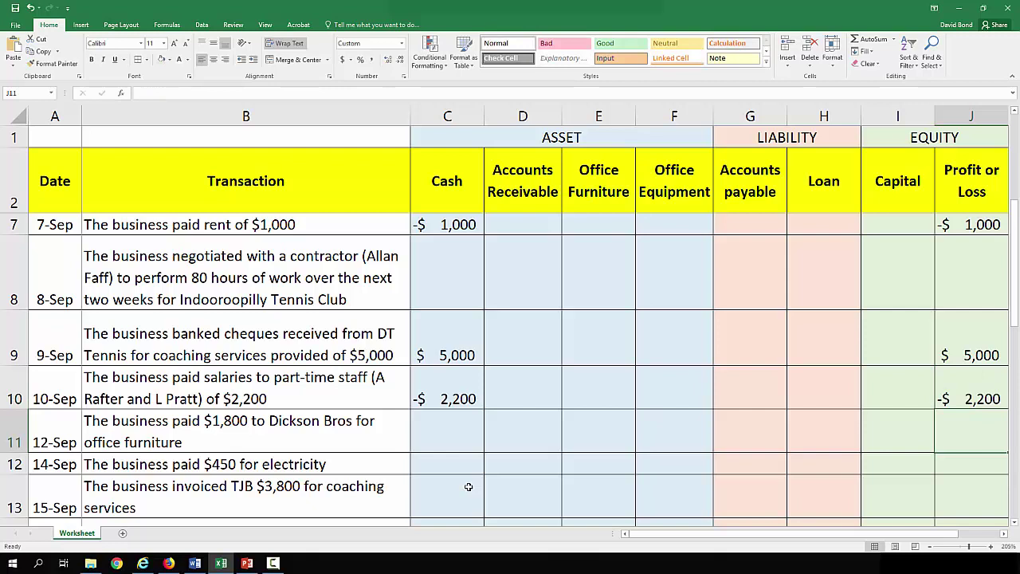
Enter -1,800 under Cash for the 12-Sep office furniture payment to Dickson Bros.
key(Left)
key(Left)
key(Left)
key(Left)
key(Left)
key(Left)
key(Left)
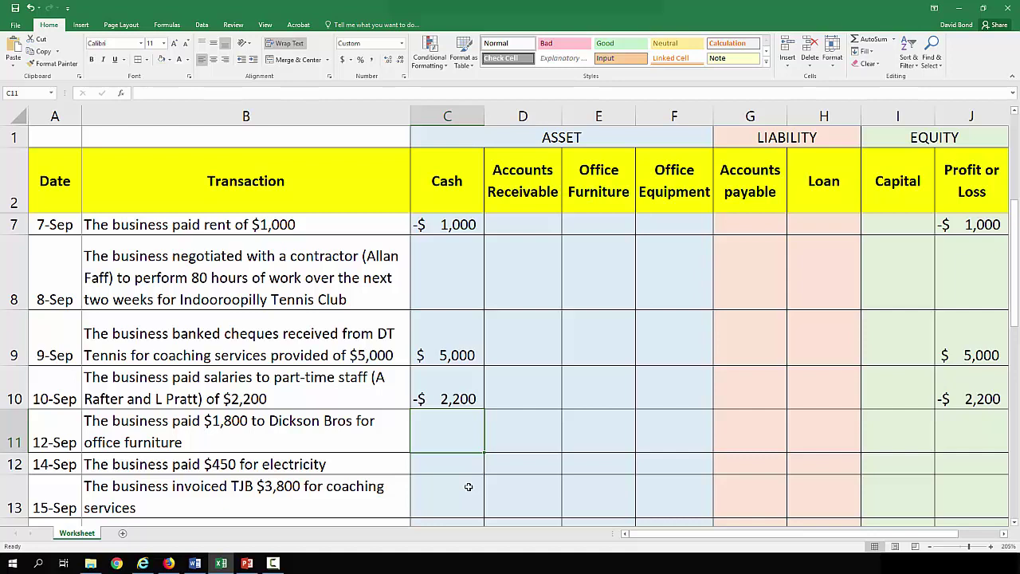
text(-1800)
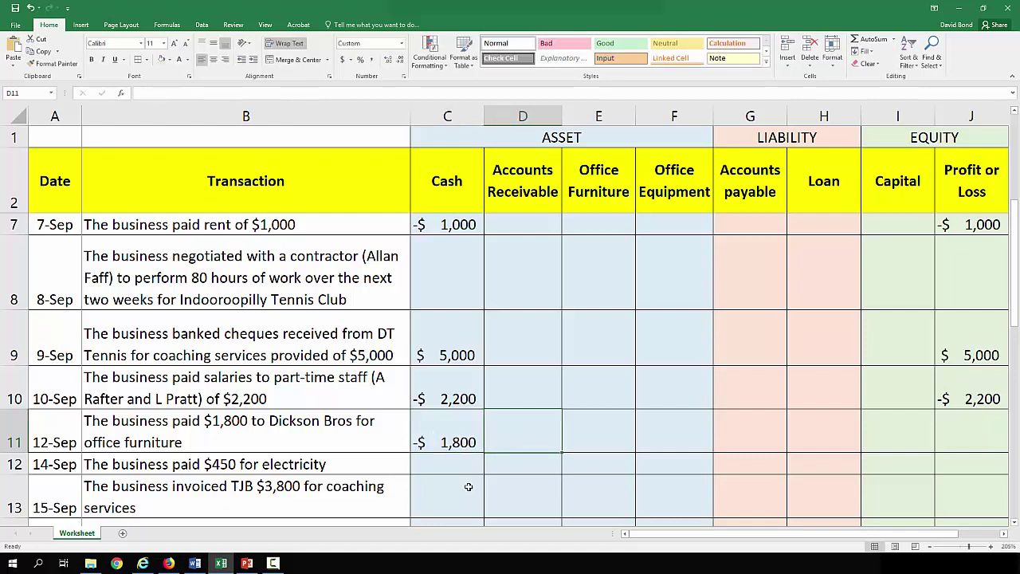
Enter 1,800 under Office Furniture for the 12-Sep purchase, and select that row from Cash through Profit or Loss.
key(Right)
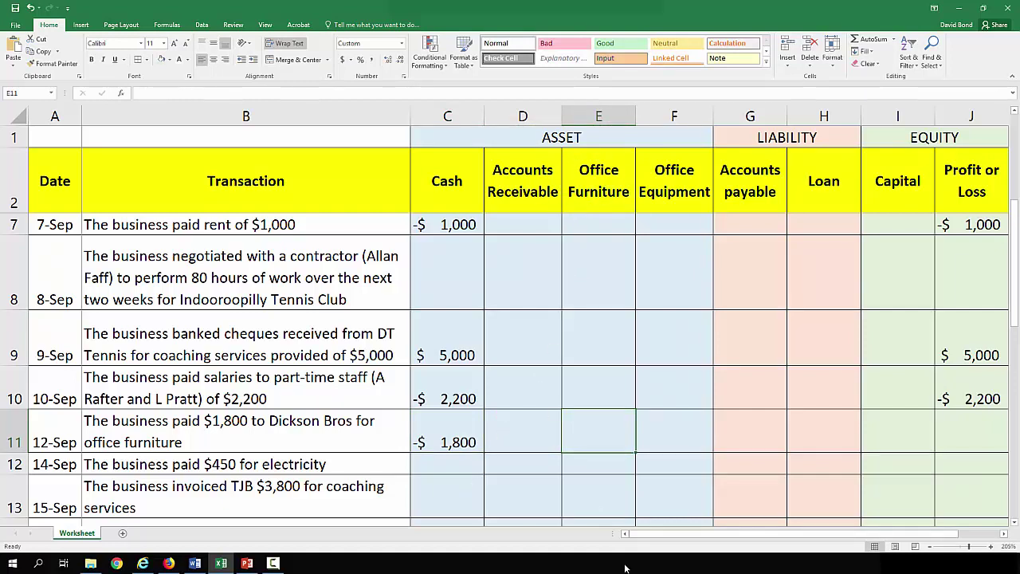
text(1800)
key(Return)
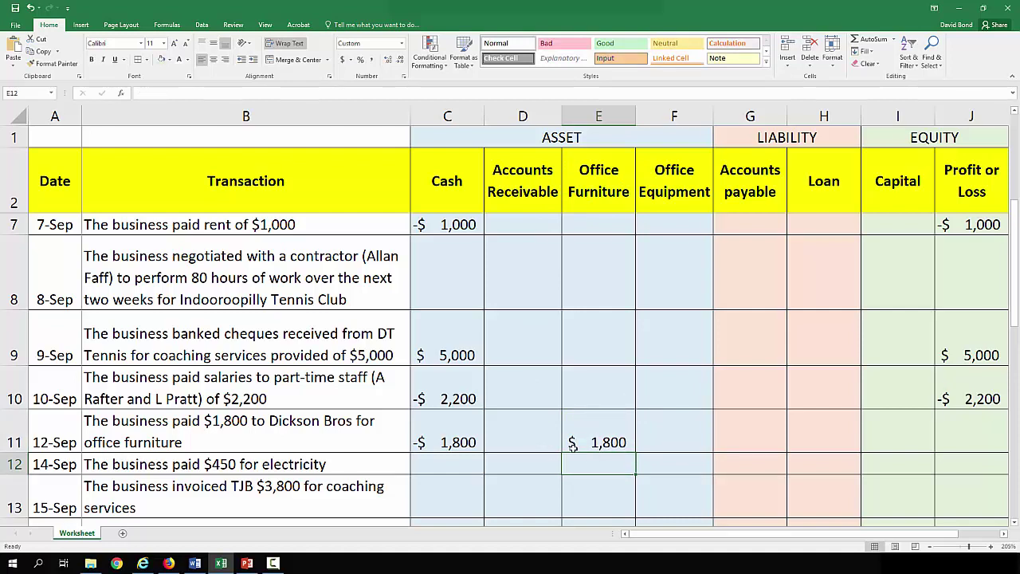
drag(449, 436, 956, 430)
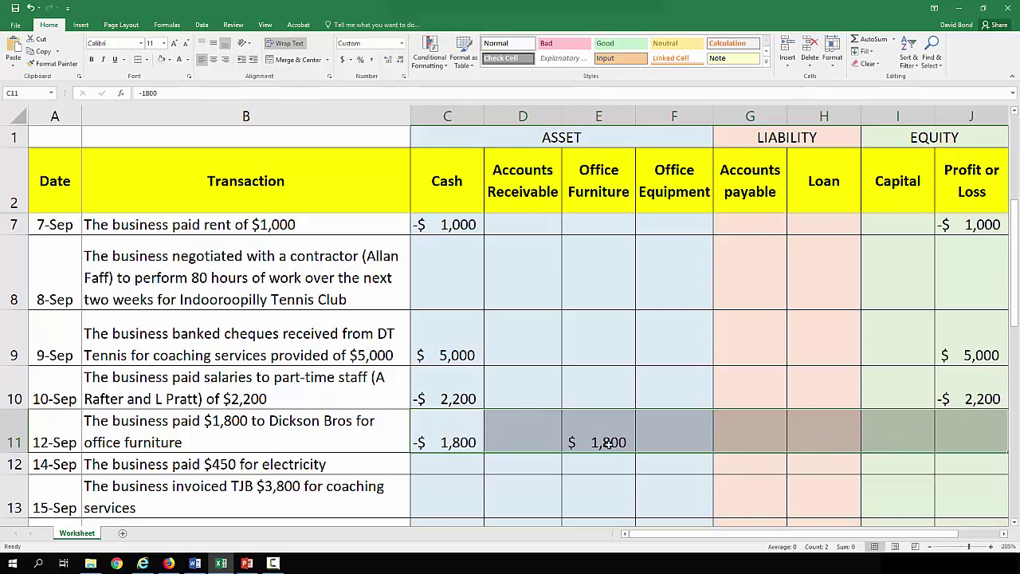
Enter -450 under Cash for the 14-Sep electricity payment.
click(444, 461)
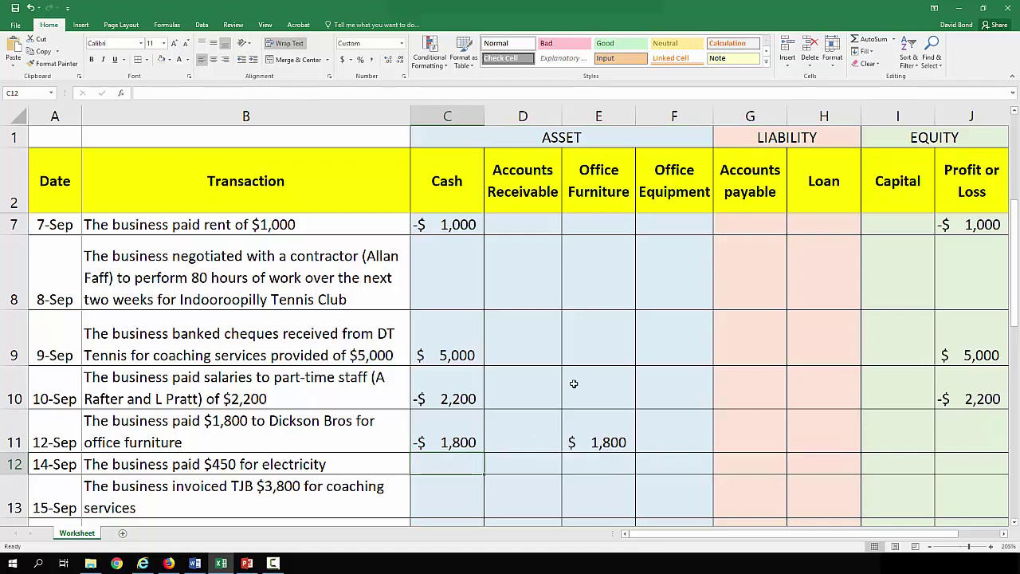
text(-450)
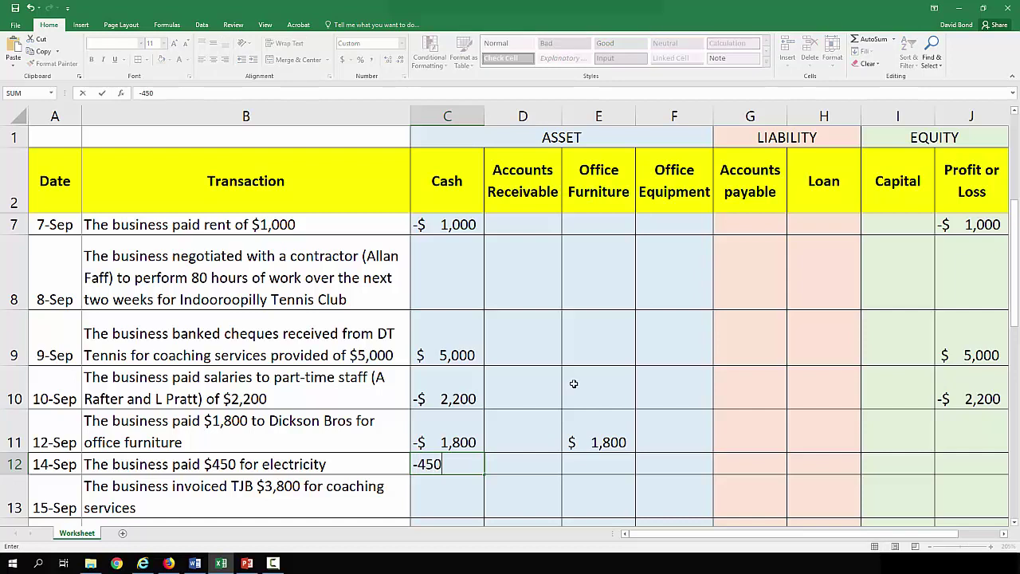
key(Tab)
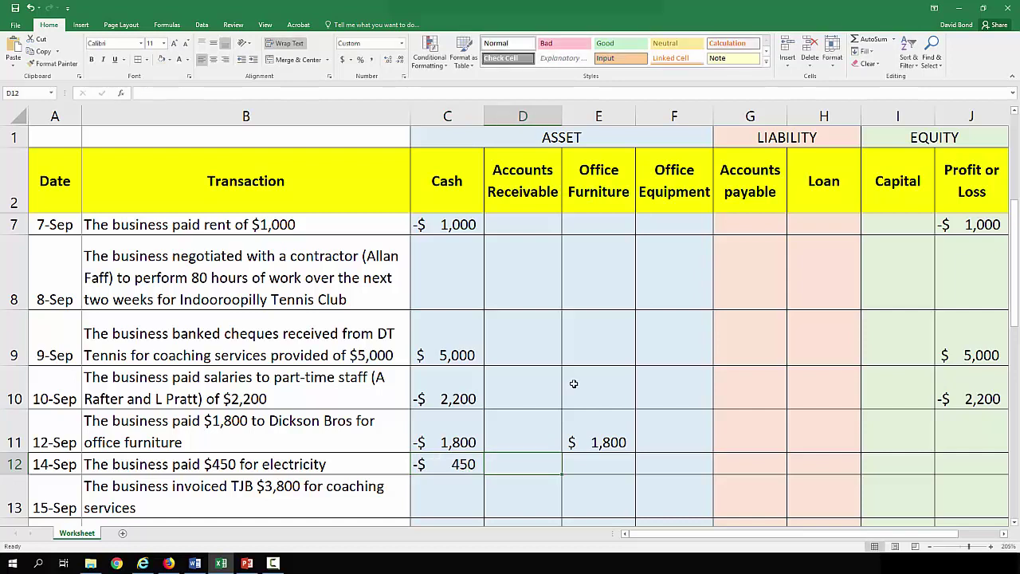
Enter -450 under Profit or Loss for the 14-Sep electricity payment.
key(Tab)
key(Tab)
key(Tab)
key(Tab)
key(Tab)
key(Tab)
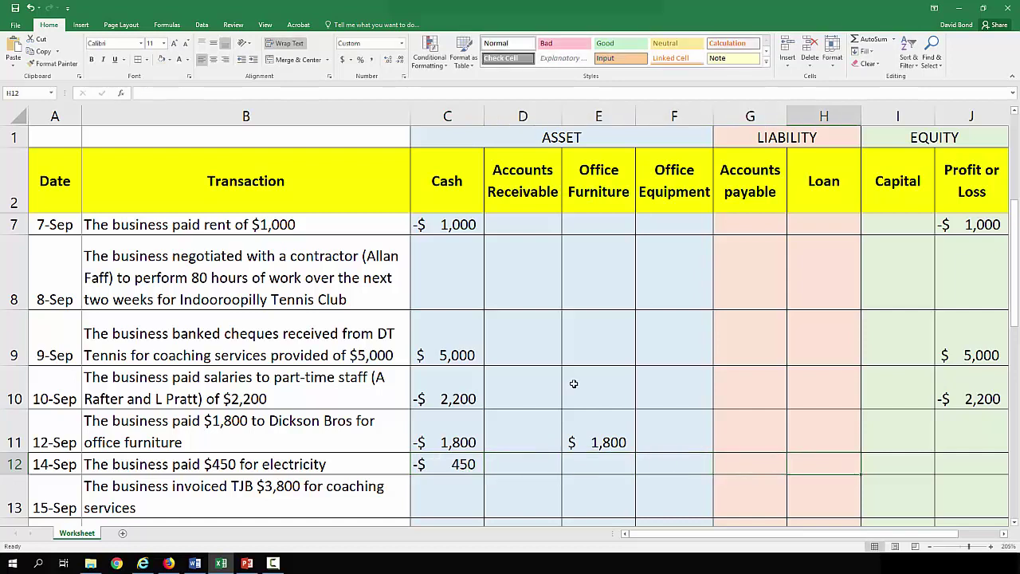
text(-450)
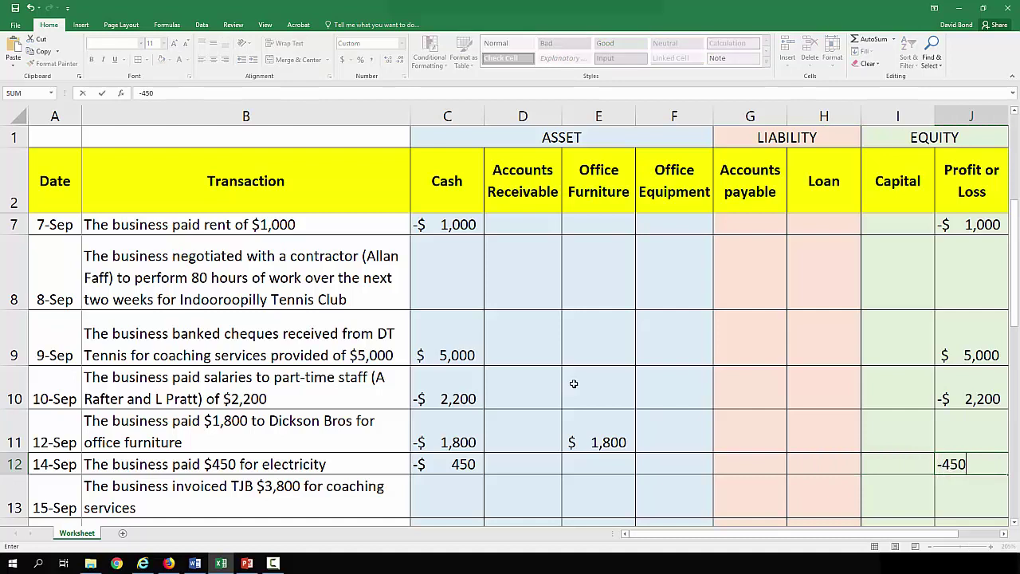
key(Return)
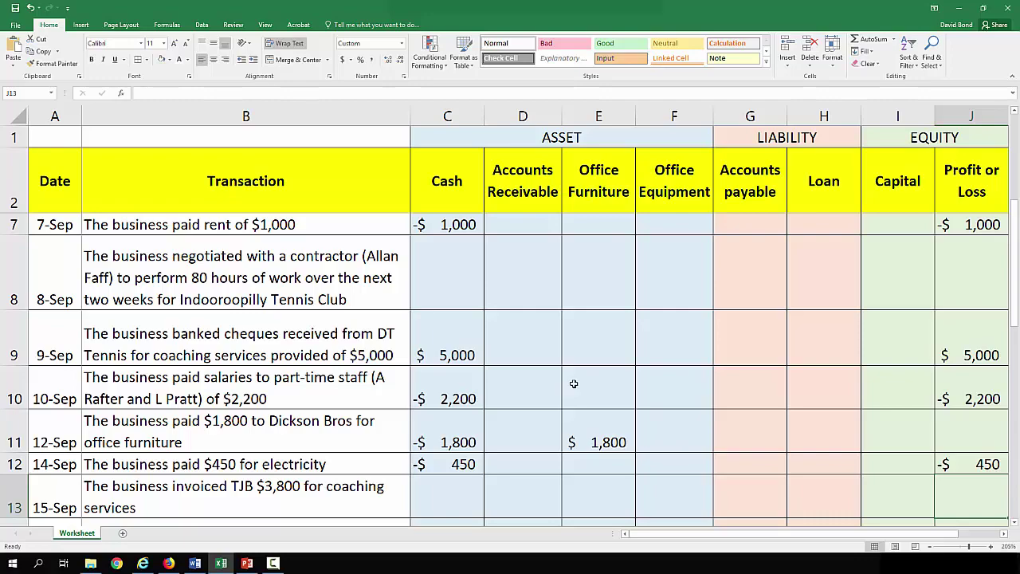
Enter 3,800 under Accounts Receivable for the 15-Sep coaching services invoiced to TJB.
scroll(396, 410, down, 1)
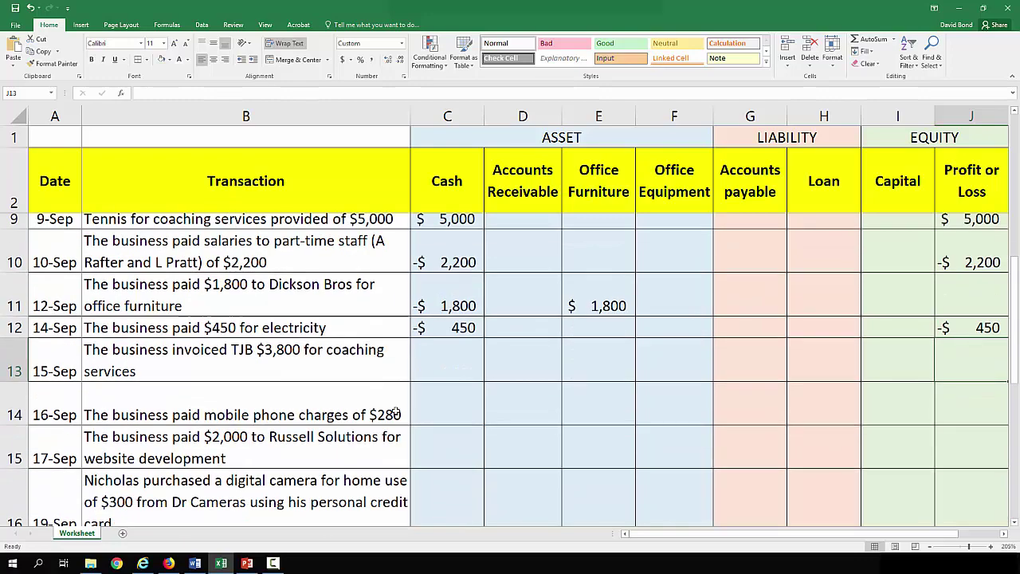
scroll(396, 410, down, 1)
scroll(415, 374, up, 1)
click(463, 341)
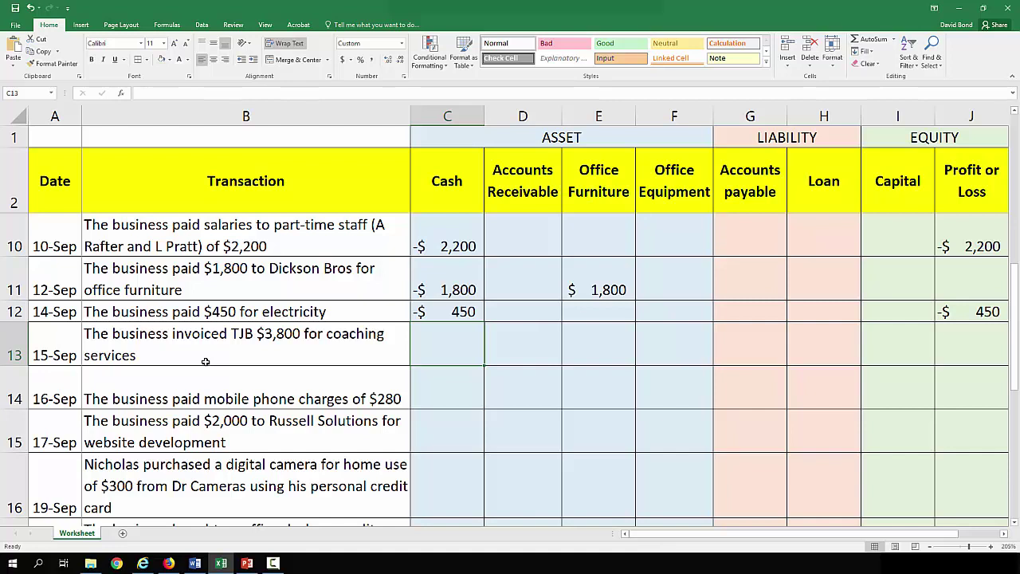
key(Right)
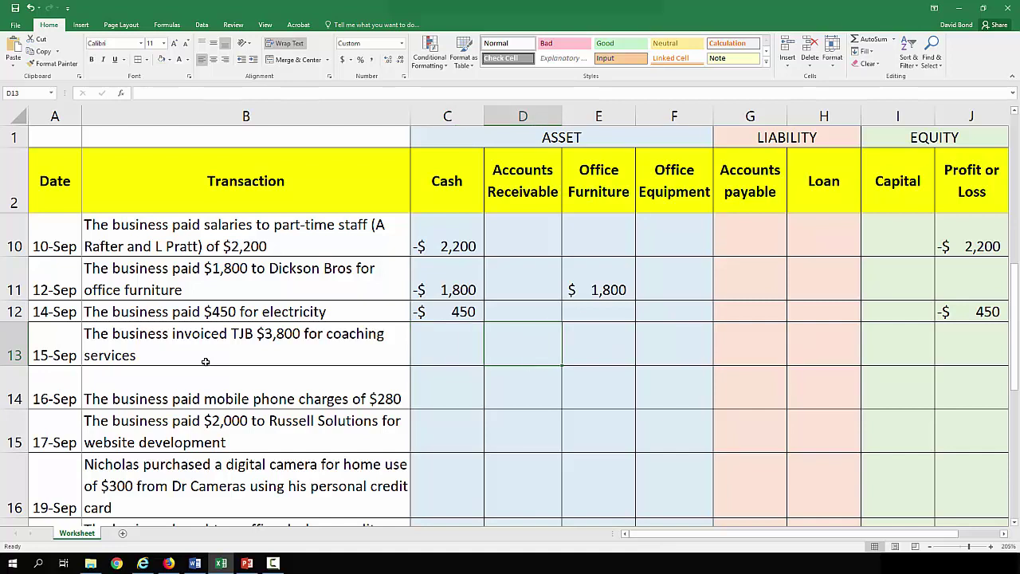
text(3,800)
key(Right)
Enter the matching 3,800 under Profit or Loss for the 15-Sep TJB invoice.
key(Left)
key(Right)
key(Right)
key(Right)
key(Right)
key(Right)
key(Right)
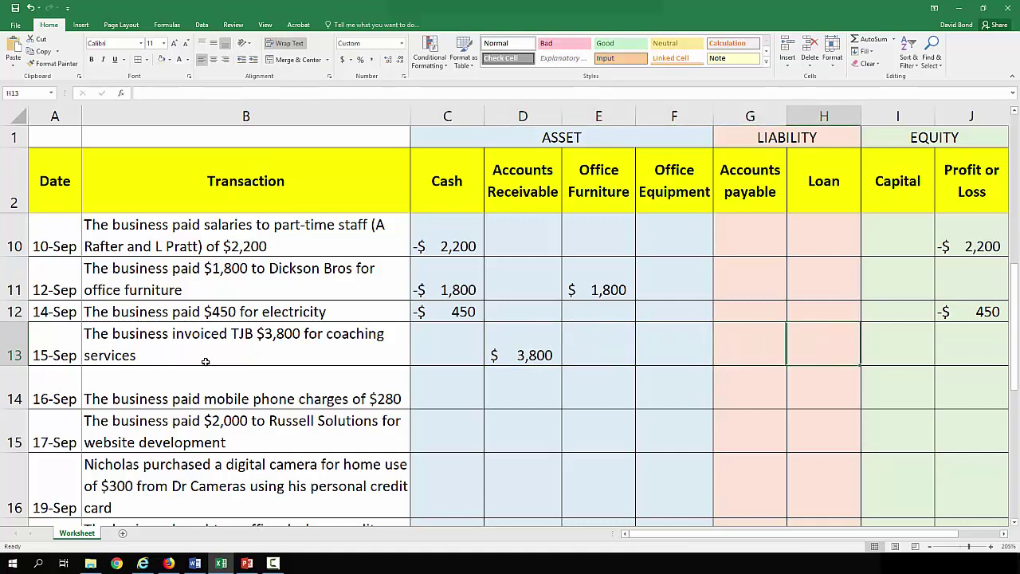
key(F2)
text(3,800)
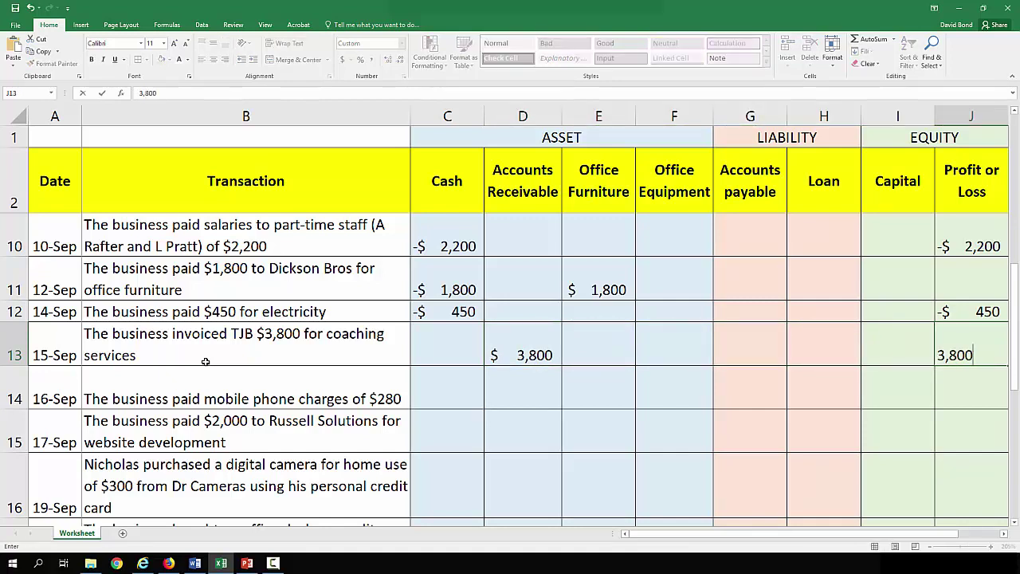
key(Return)
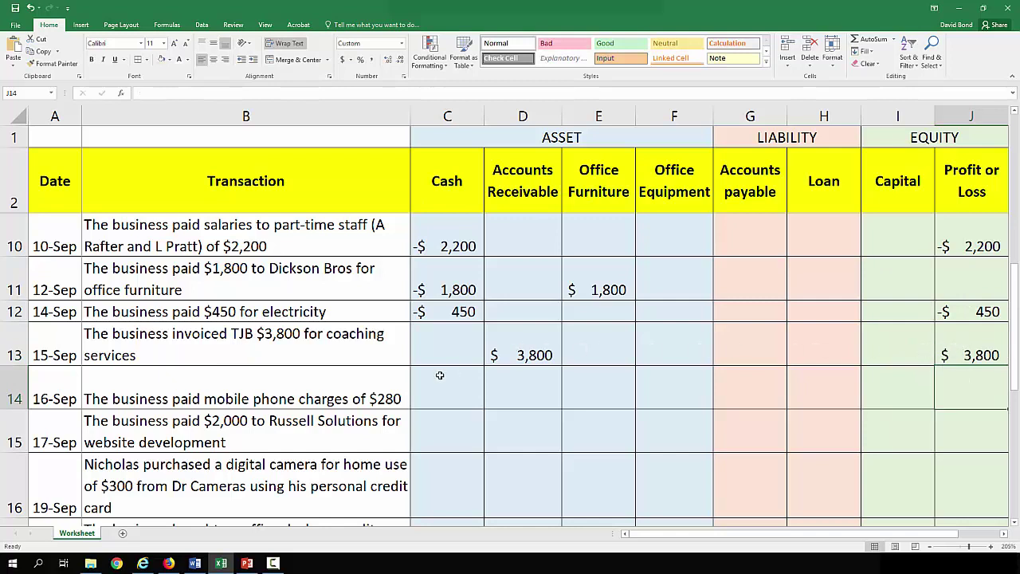
Enter -280 under Cash for the 16-Sep mobile phone charges.
click(333, 402)
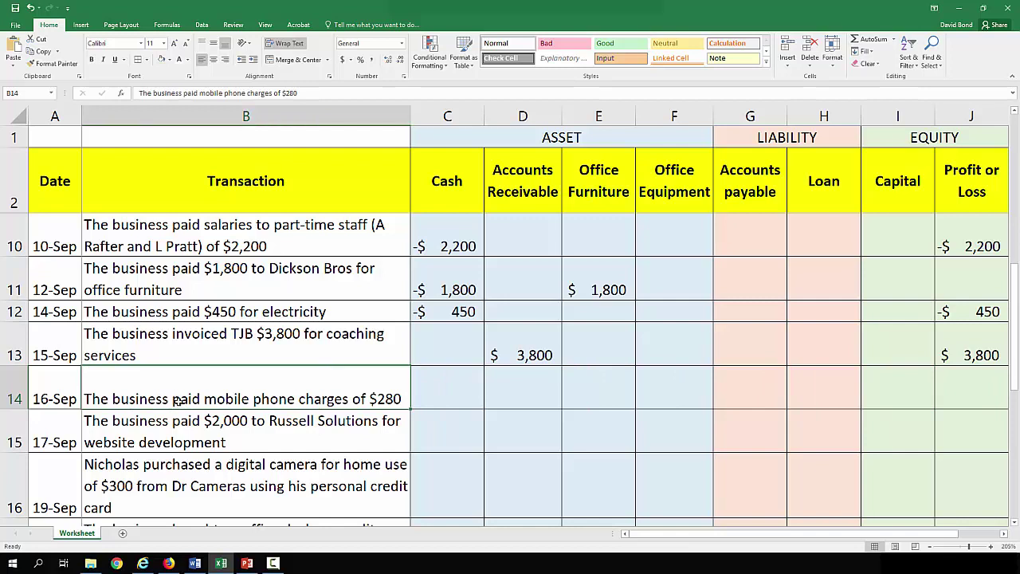
click(416, 400)
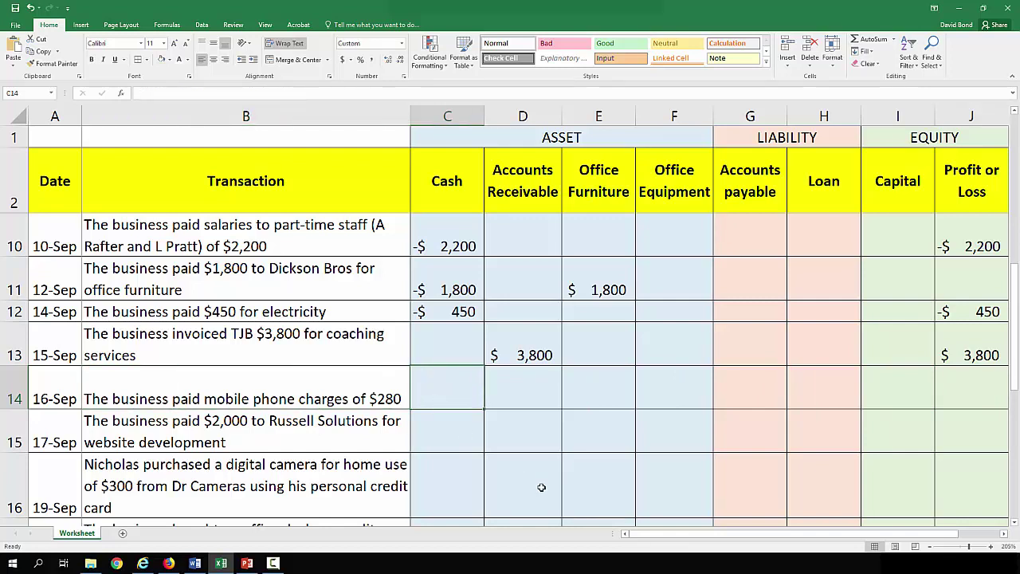
text(-280)
key(ctrl+Return)
Enter the matching -280 under Profit or Loss for the 16-Sep mobile phone charges.
key(Right)
key(Right)
key(Right)
key(Right)
key(Right)
key(Right)
key(Right)
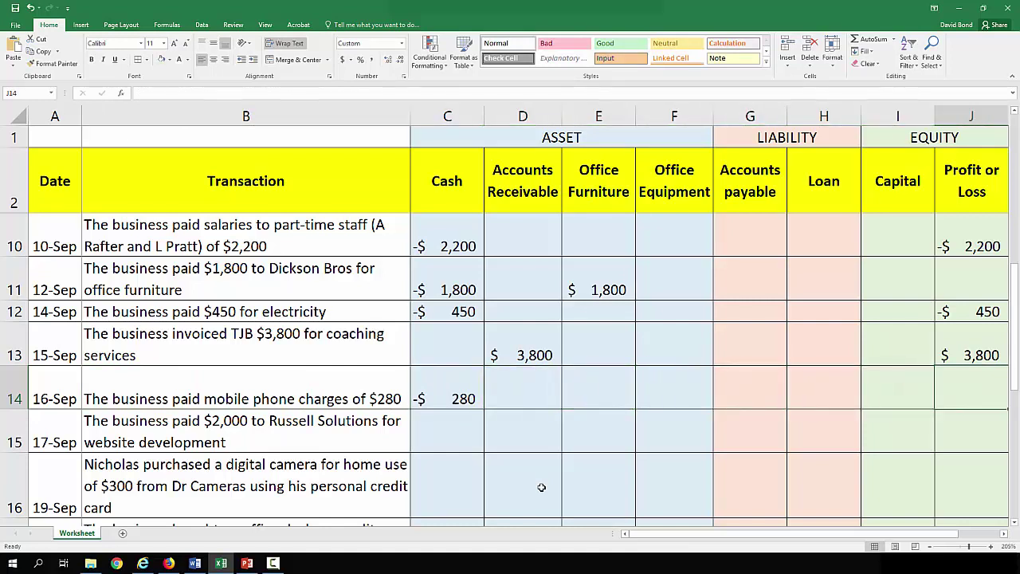
text(-280)
key(Return)
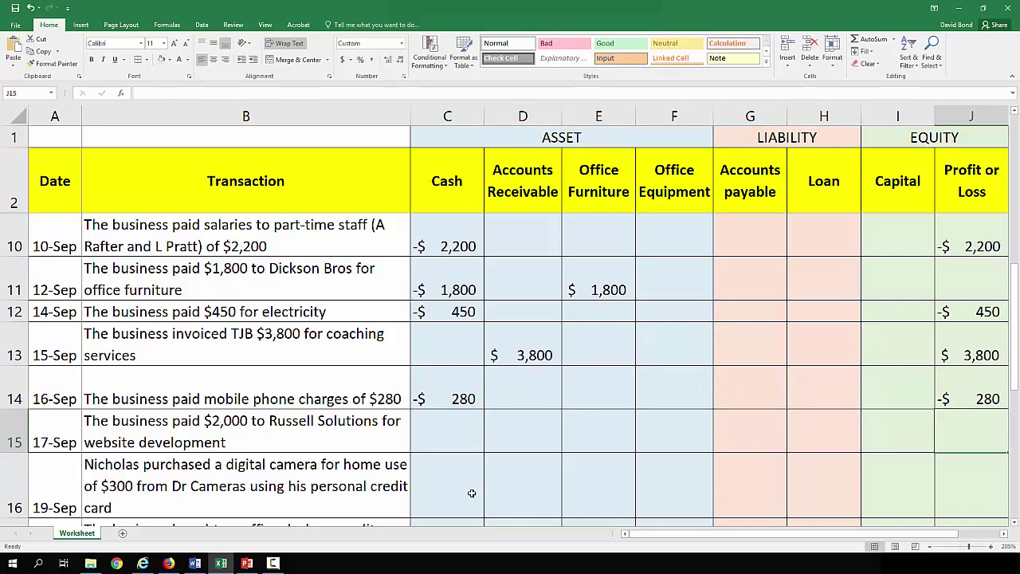
Enter -2,000 under Cash for the 17-Sep website development payment to Russell Solutions.
scroll(471, 490, down, 1)
click(299, 330)
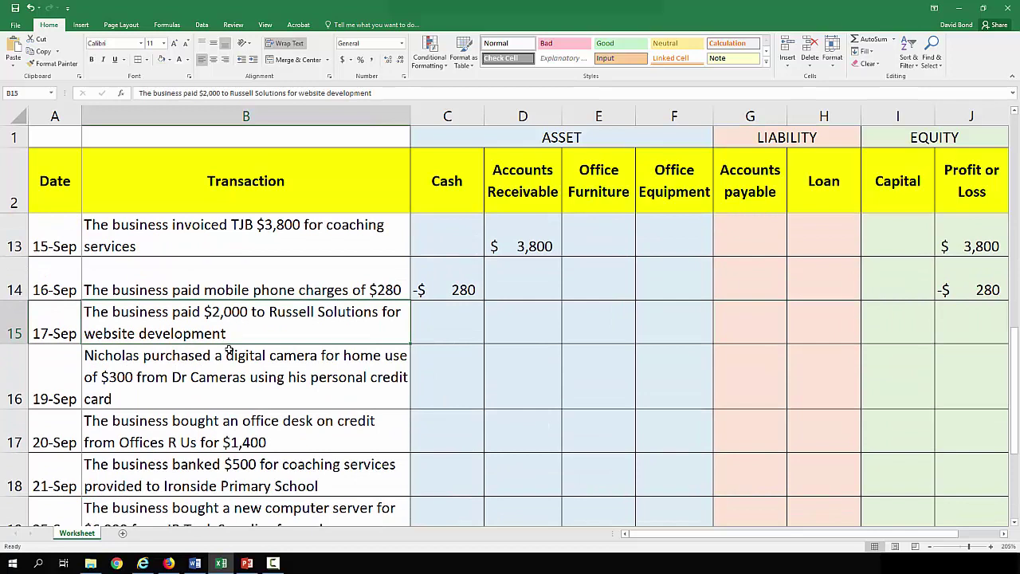
click(432, 325)
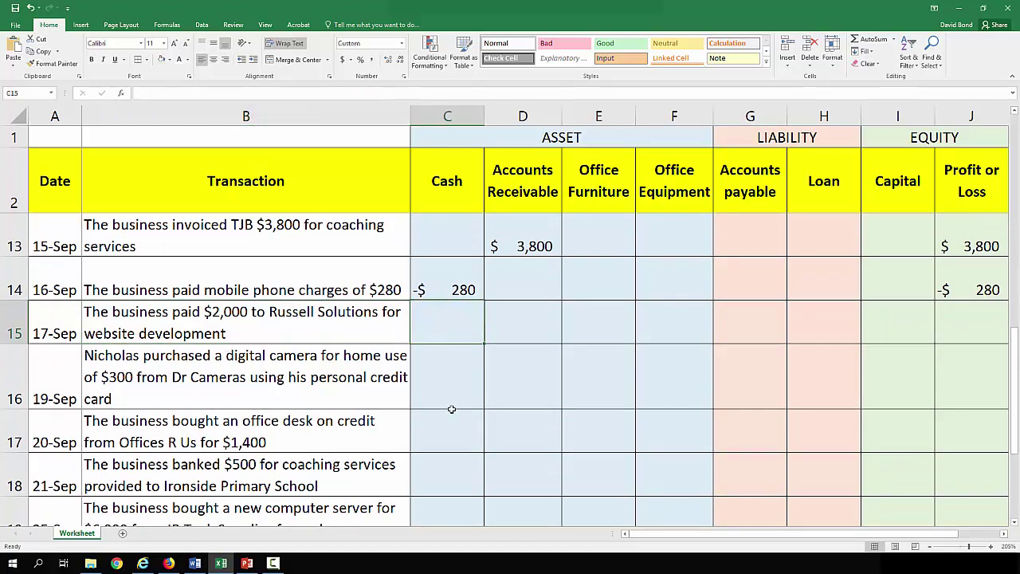
text(-2,000)
key(Tab)
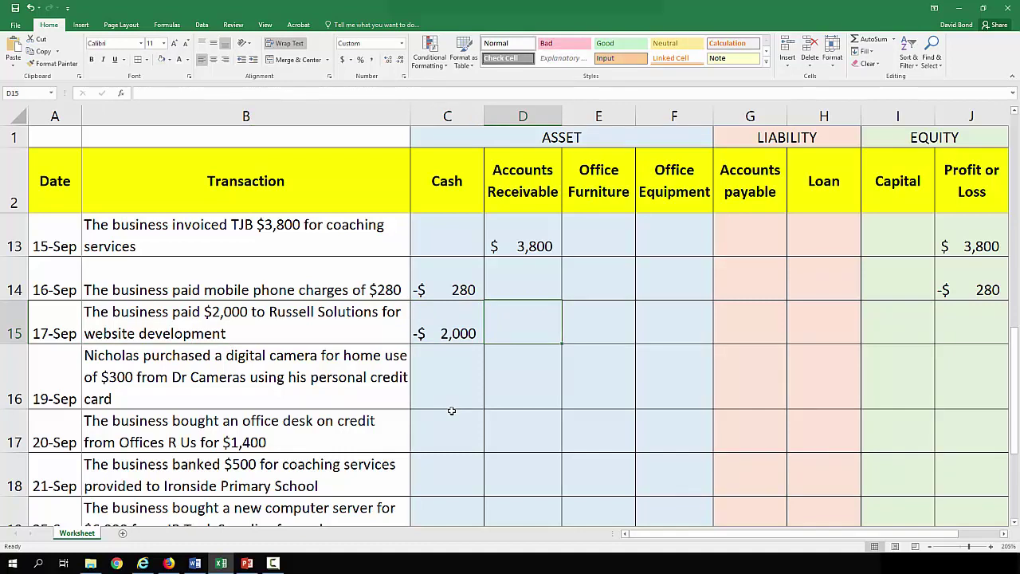
Enter -2,000 under Profit or Loss for the 17-Sep website development payment.
key(Tab)
key(Tab)
key(Tab)
key(Tab)
key(Tab)
key(Tab)
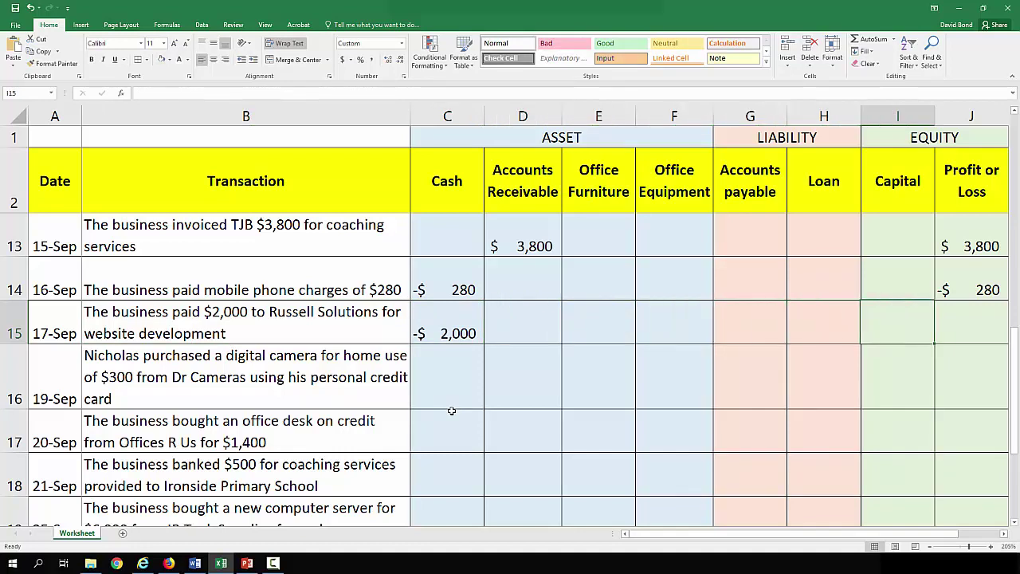
text(-2,000)
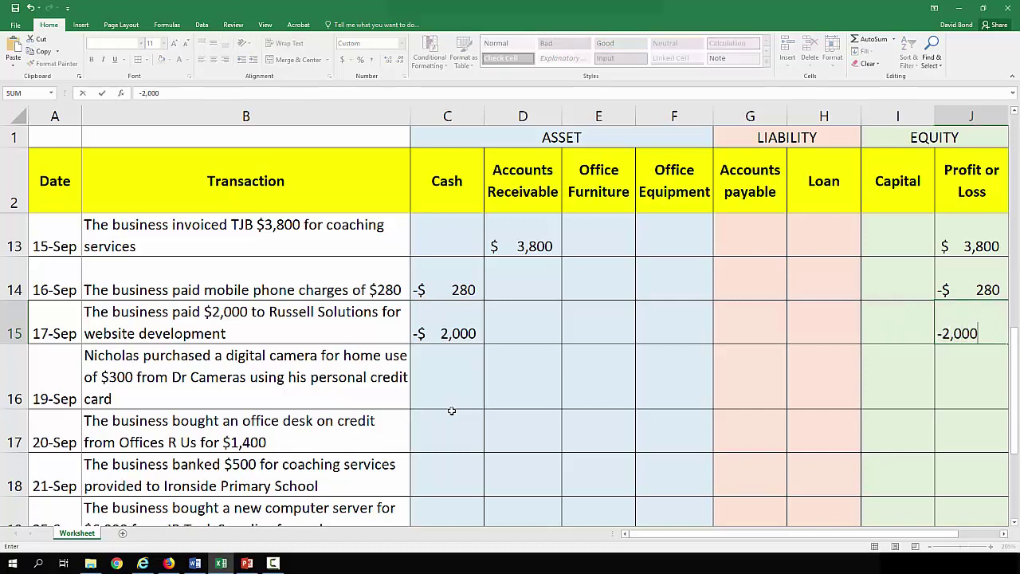
key(ctrl+Return)
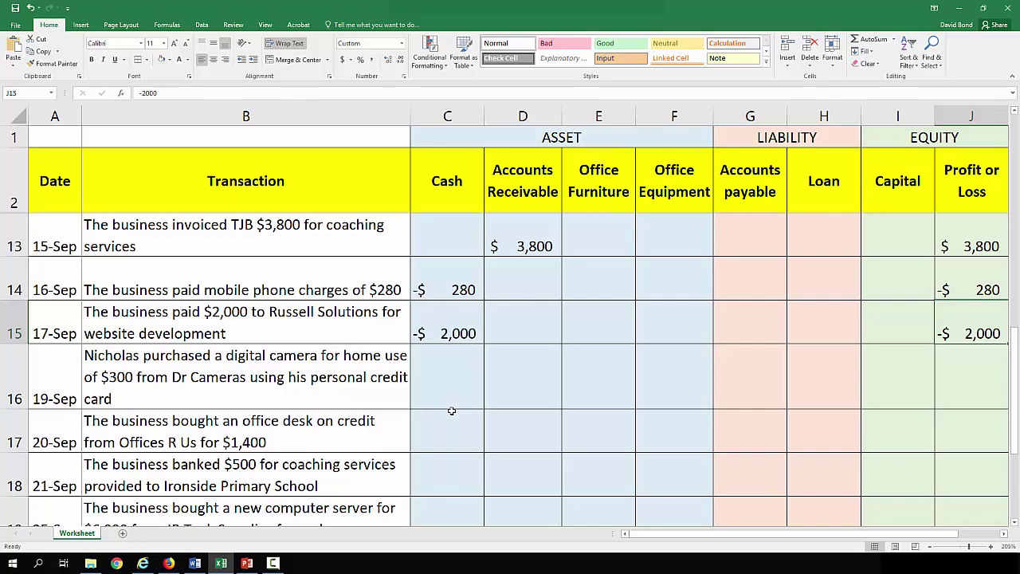
Select the 17-Sep website development row, and clear its Profit or Loss amount.
click(15, 323)
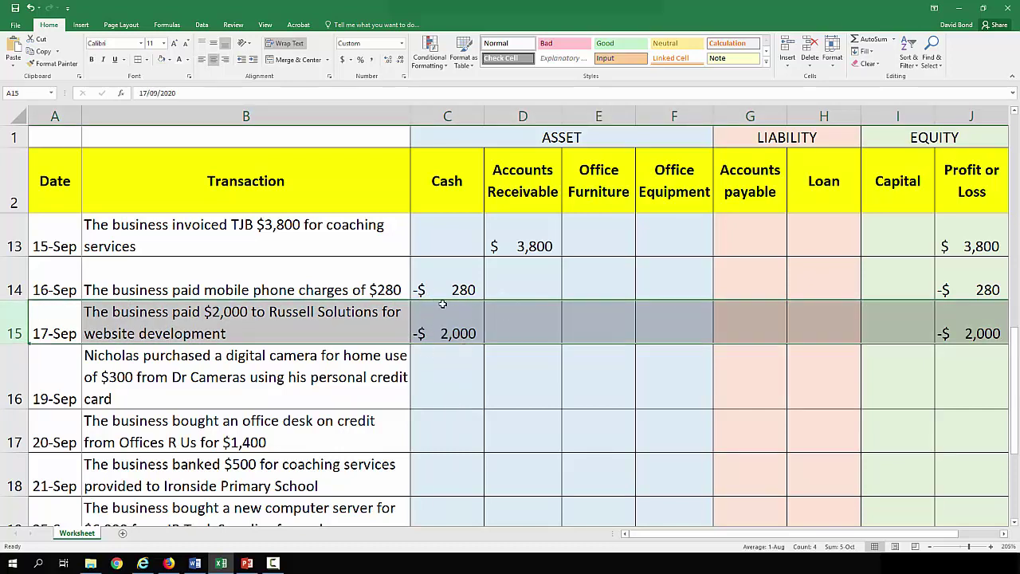
click(962, 319)
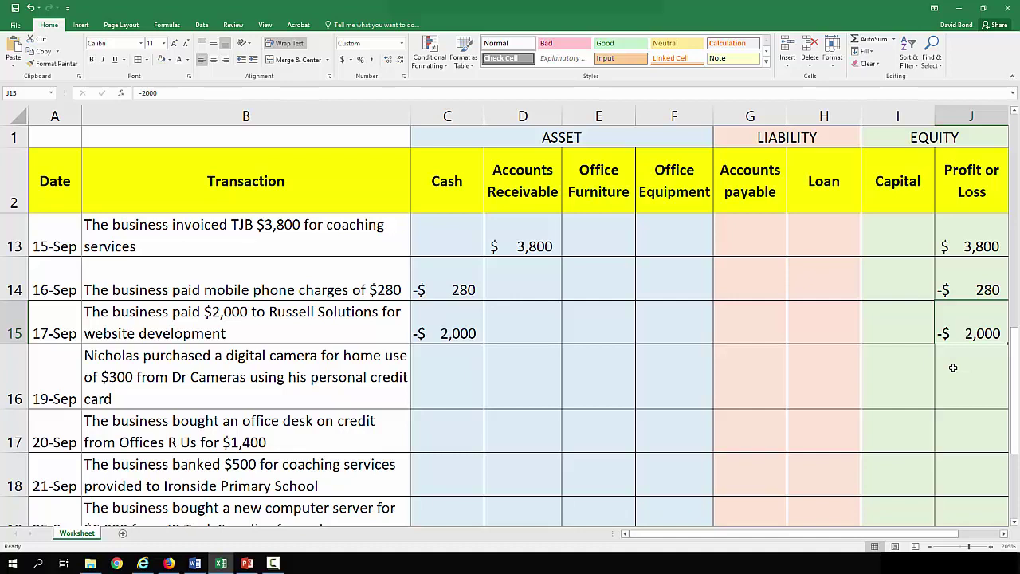
key(Delete)
Enter 2,000 under Office Equipment for the 17-Sep website development payment.
key(Left)
key(Left)
key(Left)
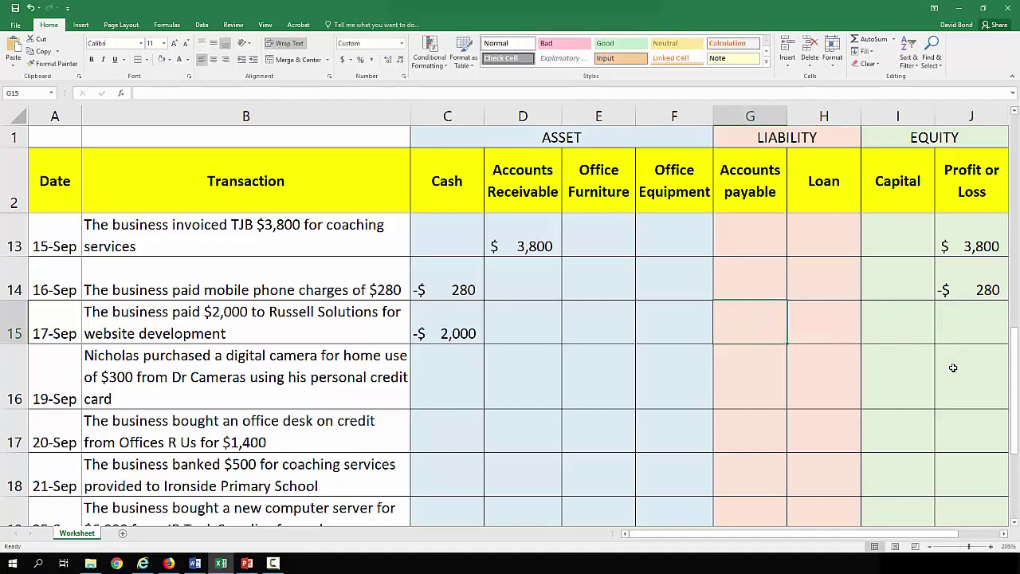
key(Left)
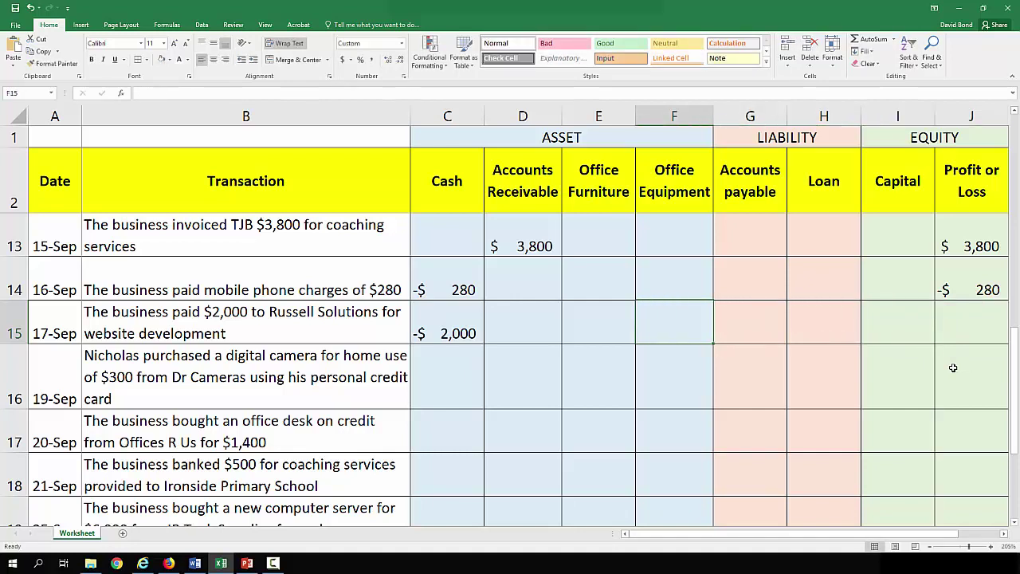
text(2,000)
key(Return)
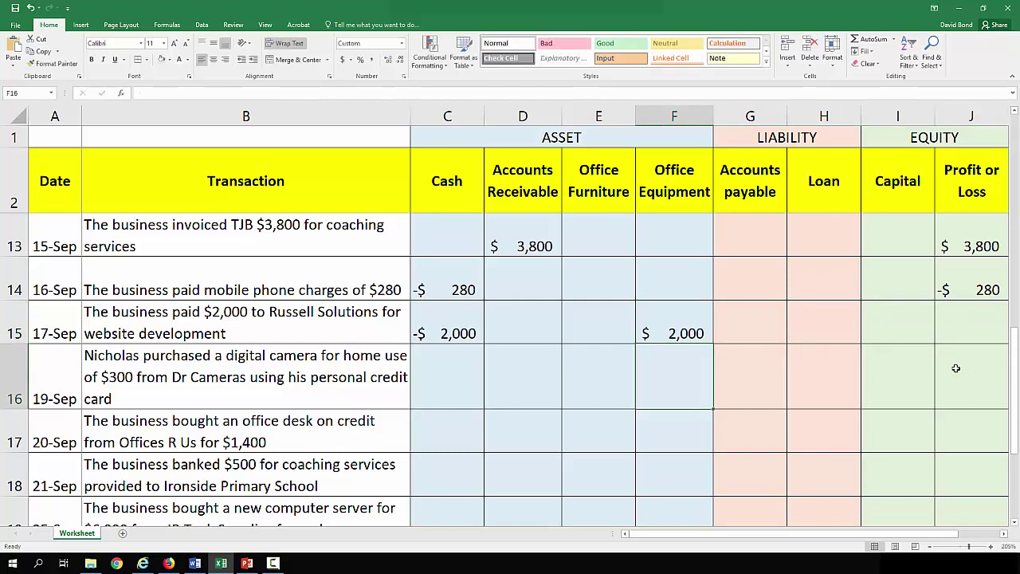
Select the 17-Sep amounts from Office Equipment back to Cash, and clear the Office Equipment amount.
click(683, 326)
key(shift+Left)
key(shift+Left)
key(shift+Left)
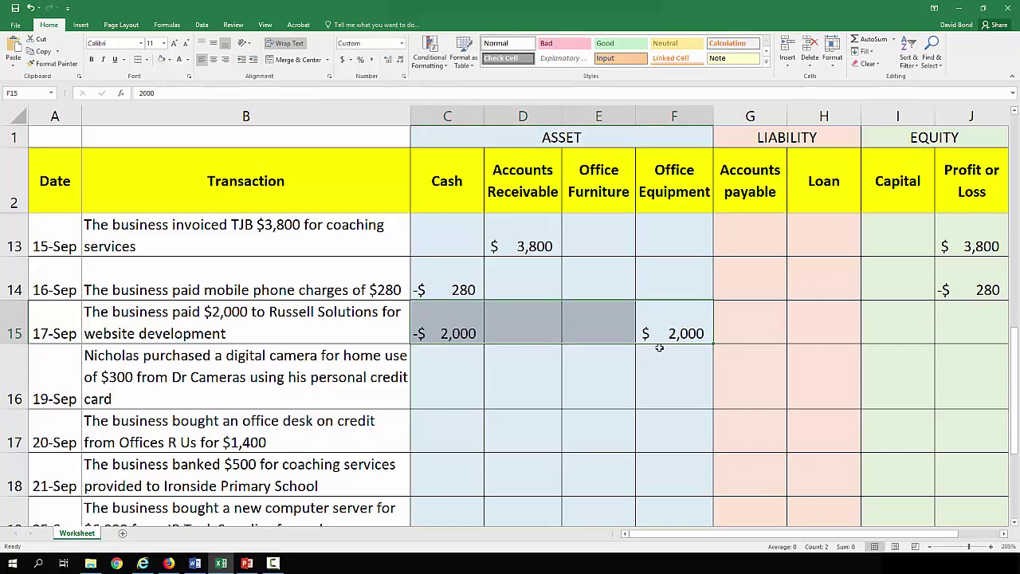
click(980, 325)
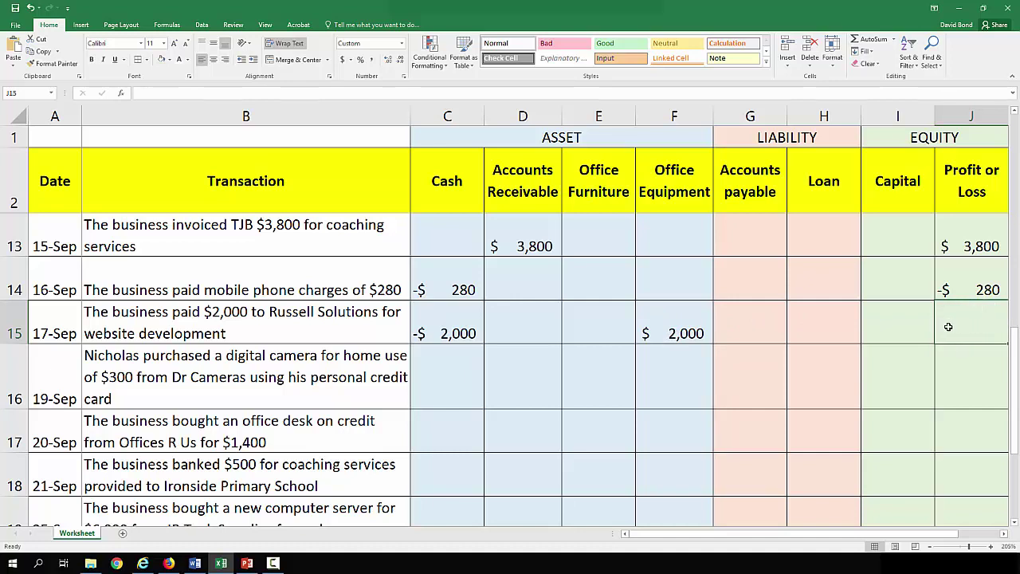
click(693, 319)
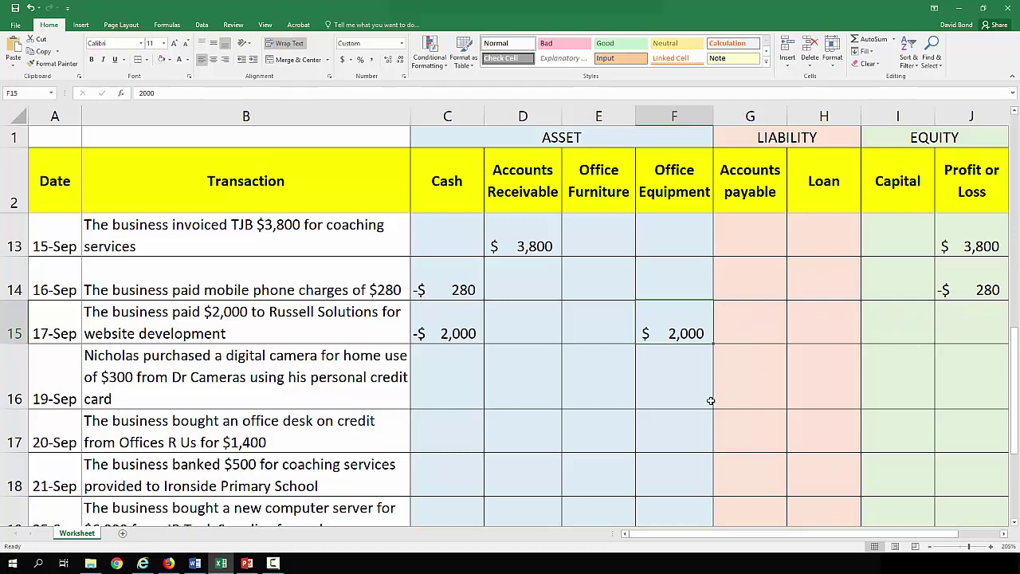
key(BackSpace)
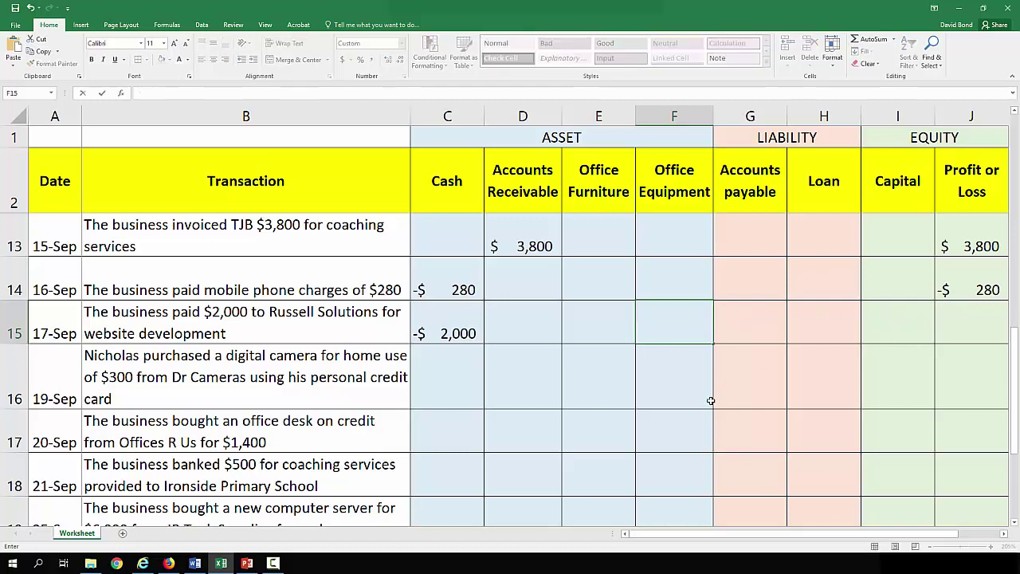
Enter 2,000 under Profit or Loss for the 17-Sep website development payment.
key(Right)
key(Right)
key(Right)
key(Right)
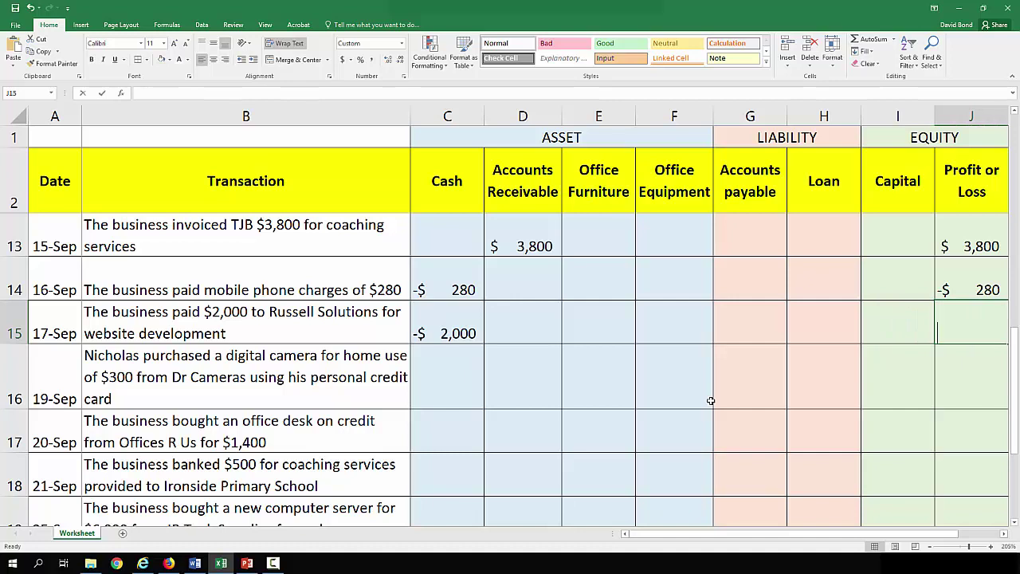
text(2,000)
key(Return)
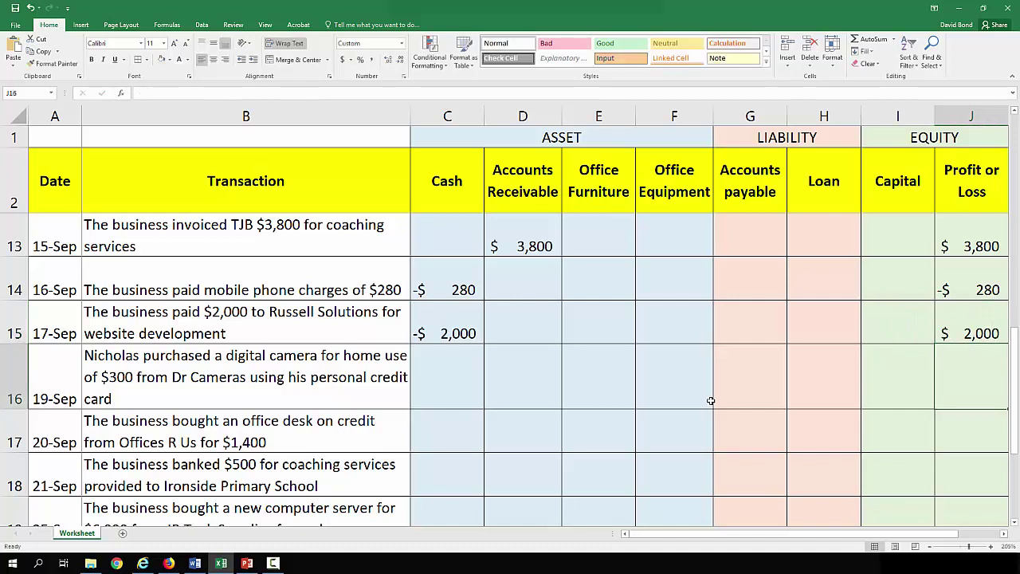
Go to the Cash cell of the 19-Sep digital camera purchase and look over the remaining transactions down to the TOTAL row.
key(Left)
key(Left)
key(Left)
key(Left)
key(Left)
key(Left)
key(Left)
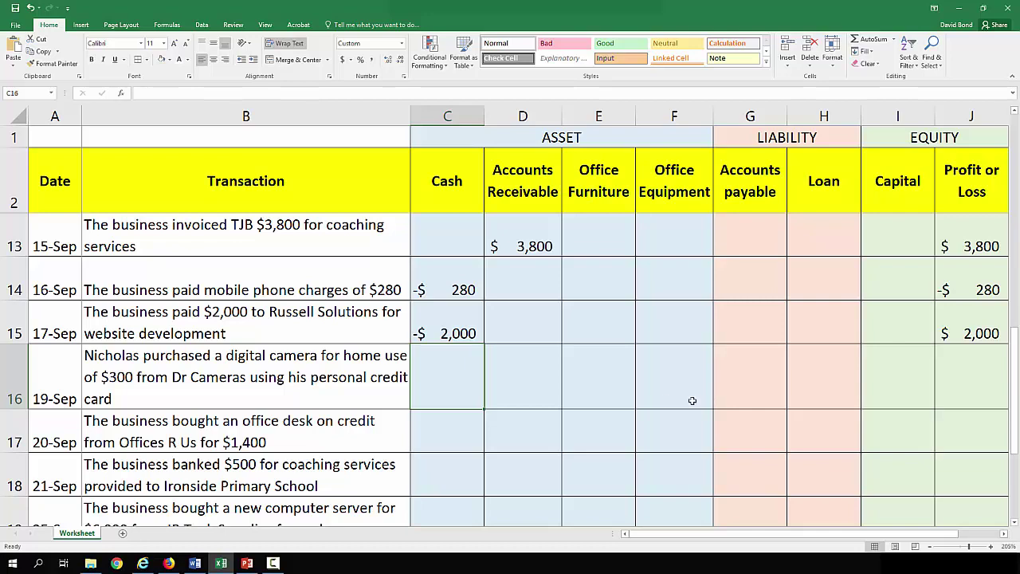
scroll(572, 377, down, 1)
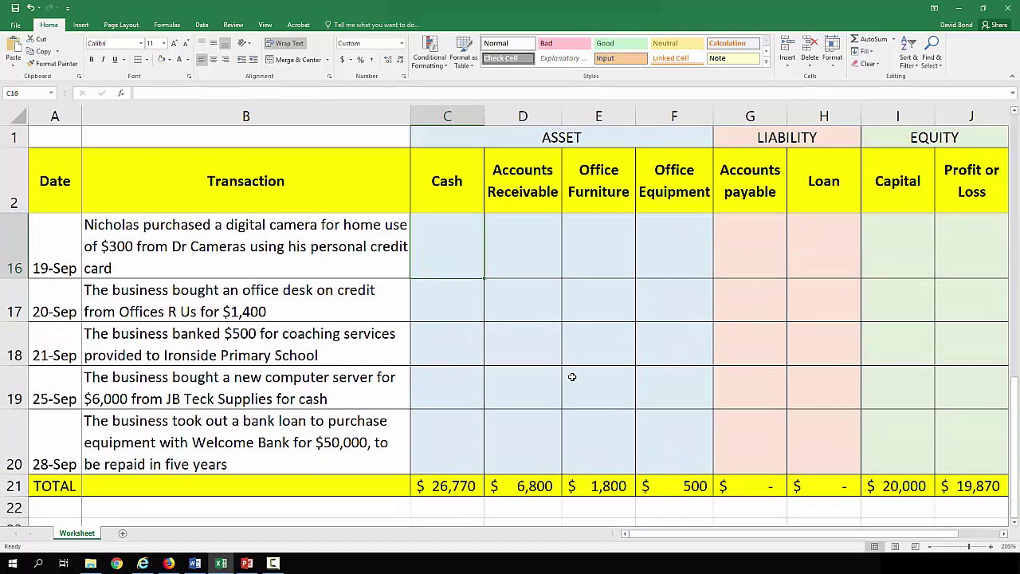
scroll(572, 377, up, 1)
scroll(569, 375, down, 1)
Enter 1,400 under both Office Furniture and Accounts payable for the 20-Sep office desk bought on credit from Offices R Us.
click(439, 305)
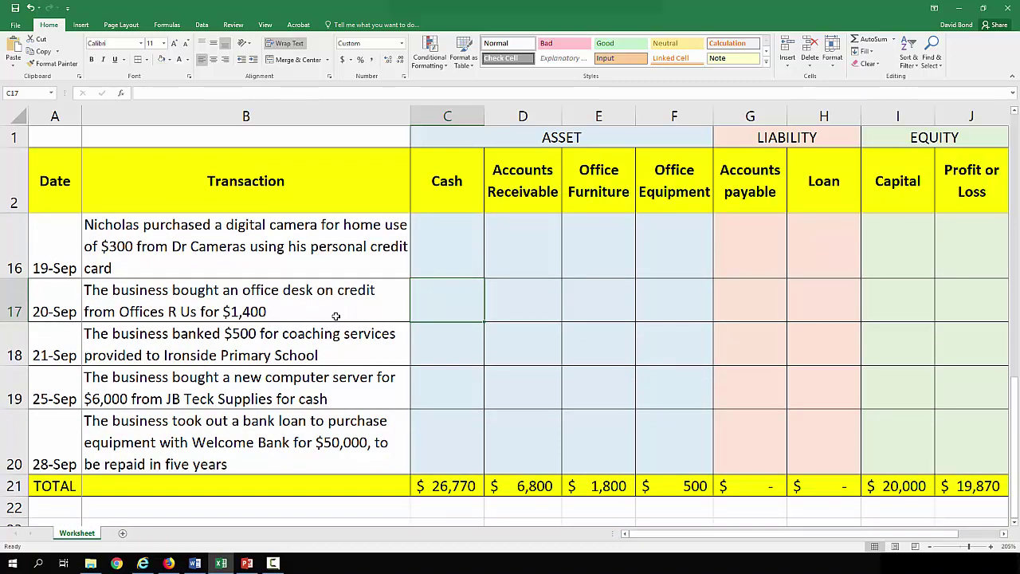
key(Right)
key(Right)
text(1,400)
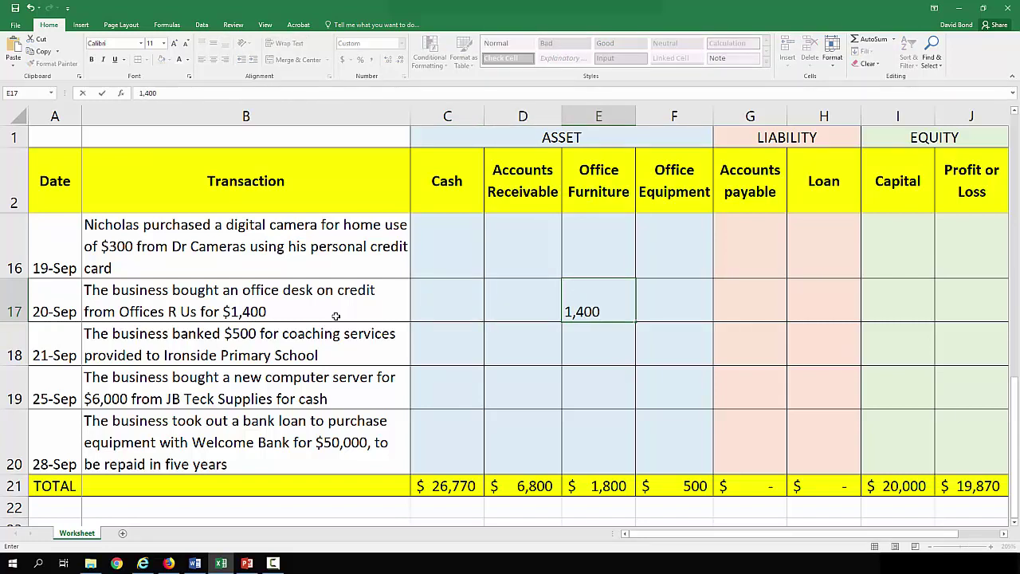
key(Right)
key(Right)
text(1,400)
key(Return)
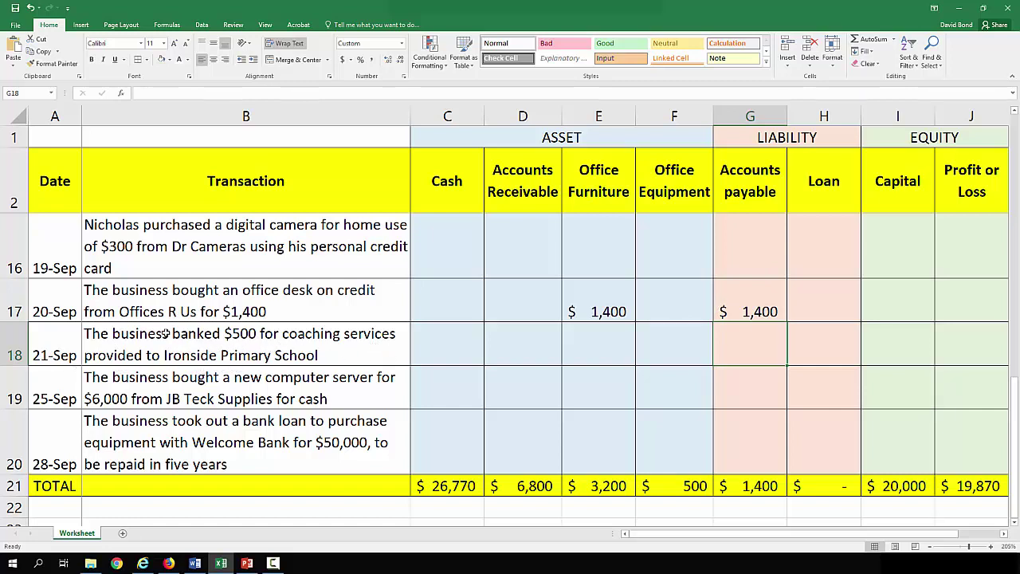
Enter 500 under both Cash and Profit or Loss for the 21-Sep coaching services provided to Ironside Primary School.
click(431, 355)
text(500)
key(Return)
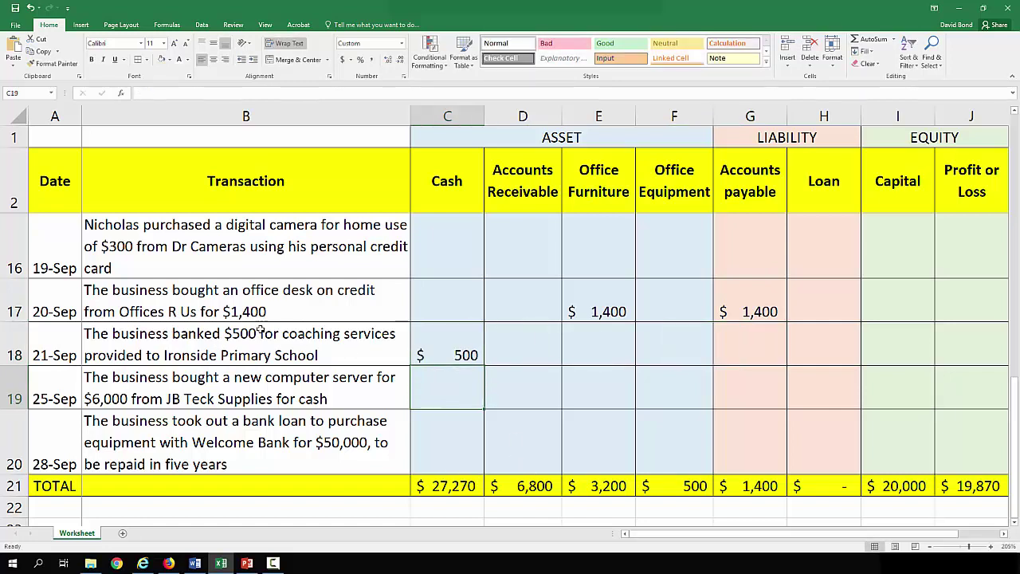
click(960, 348)
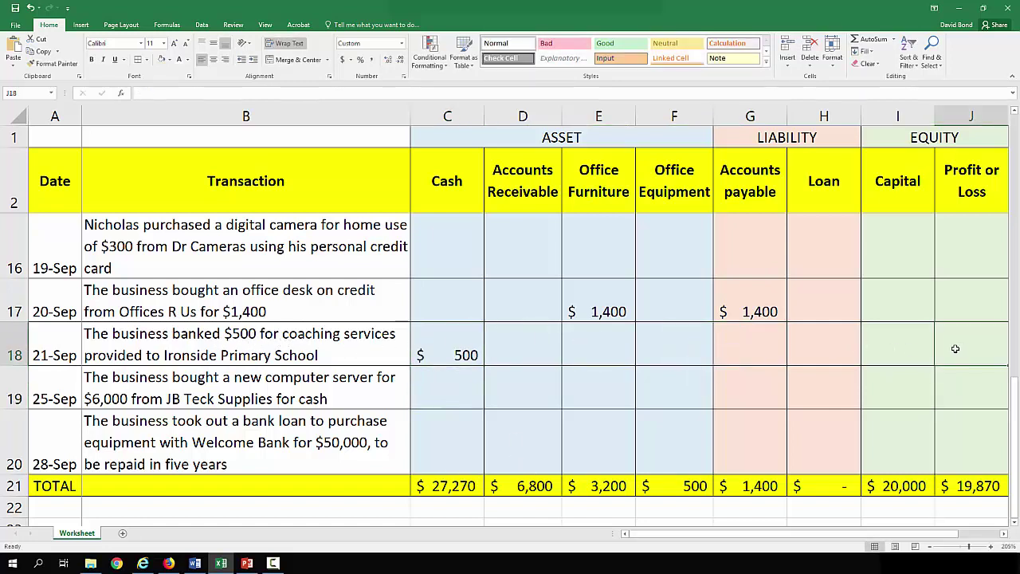
text(500)
key(Return)
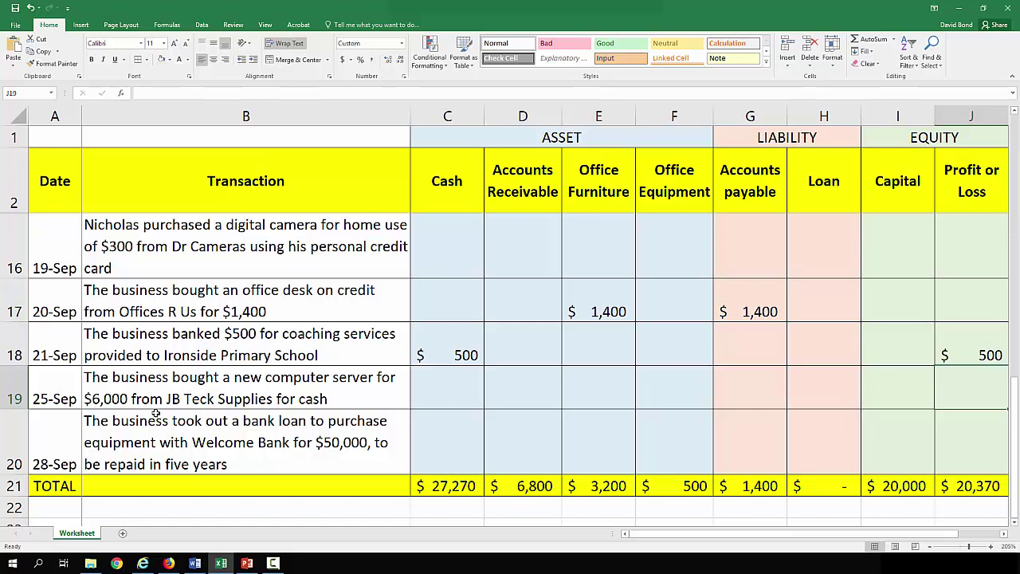
Enter -6,000 under Cash and 6,000 under Office Equipment for the 25-Sep computer server bought from JB Teck Supplies.
click(416, 394)
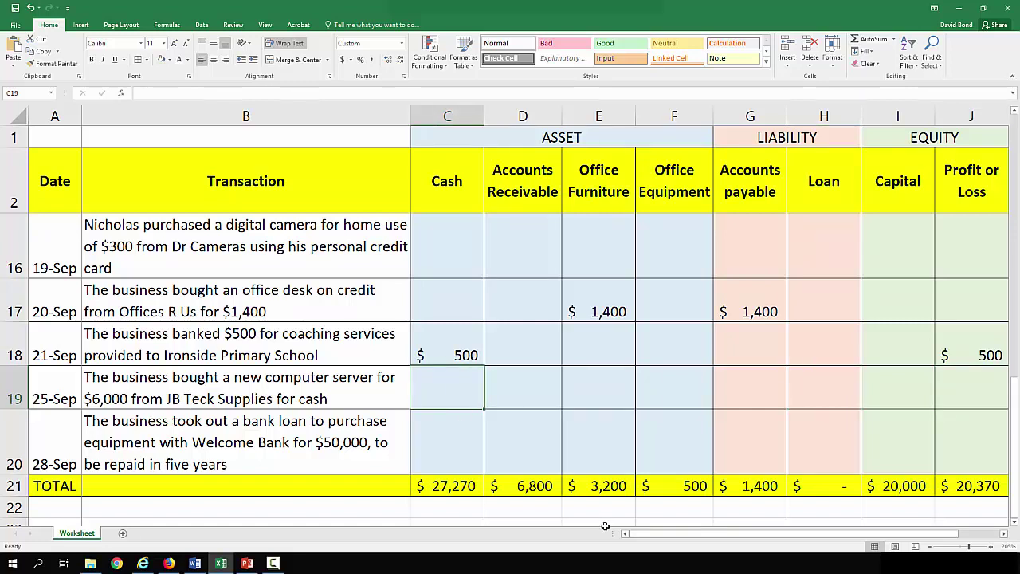
text(-6,000)
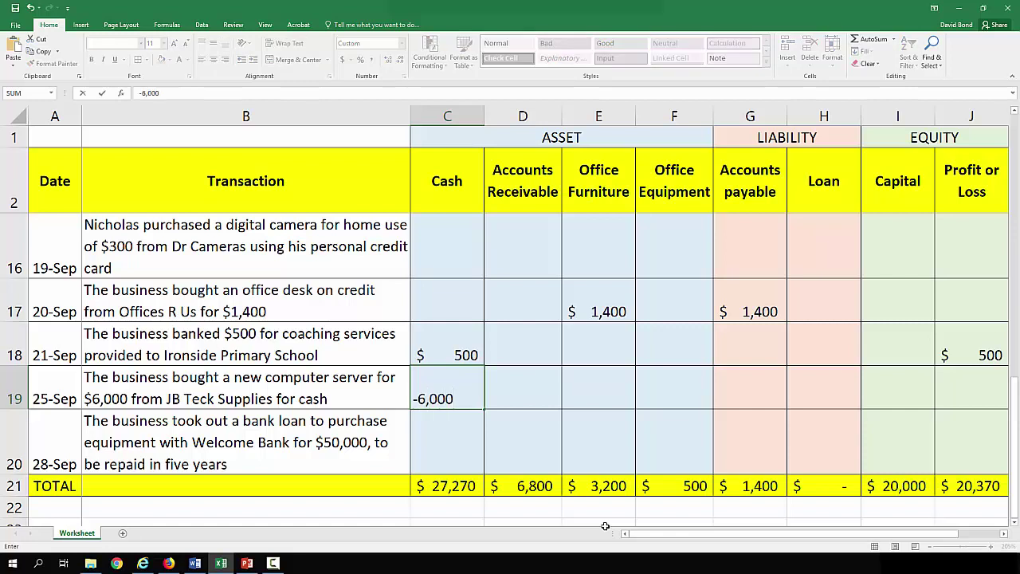
key(ctrl+Return)
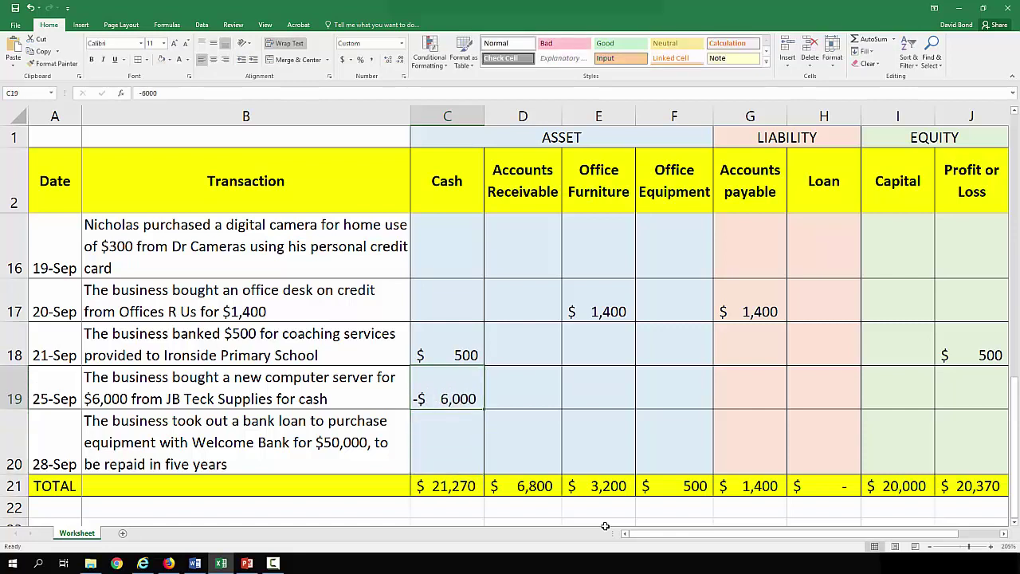
key(Right)
key(Right)
key(Right)
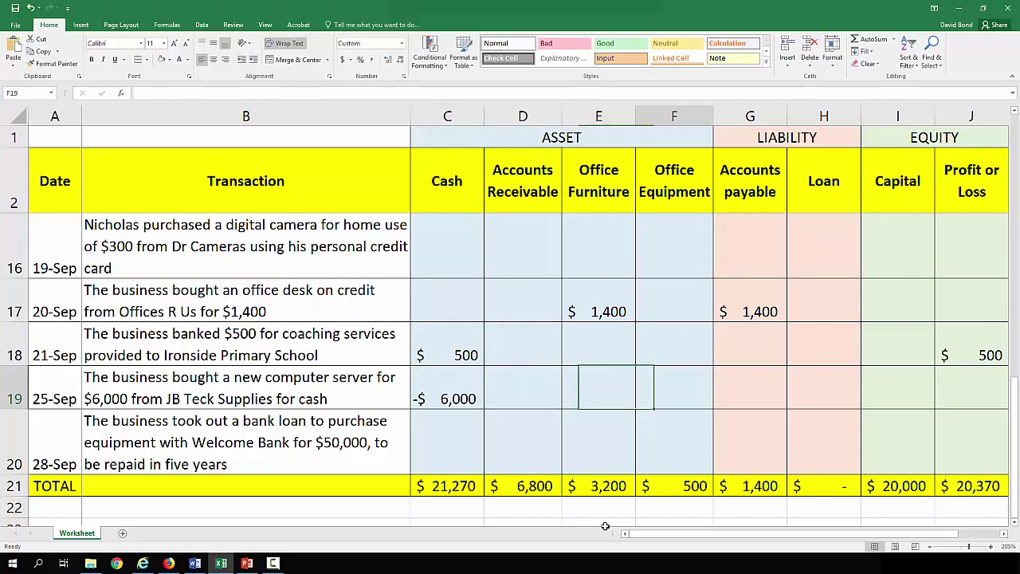
text(6,000)
key(Return)
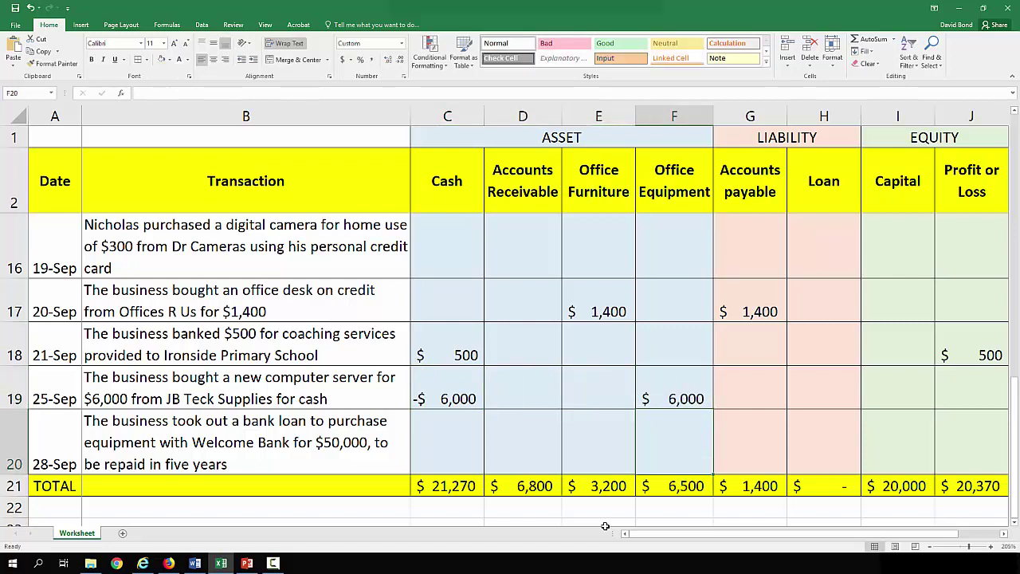
key(Up)
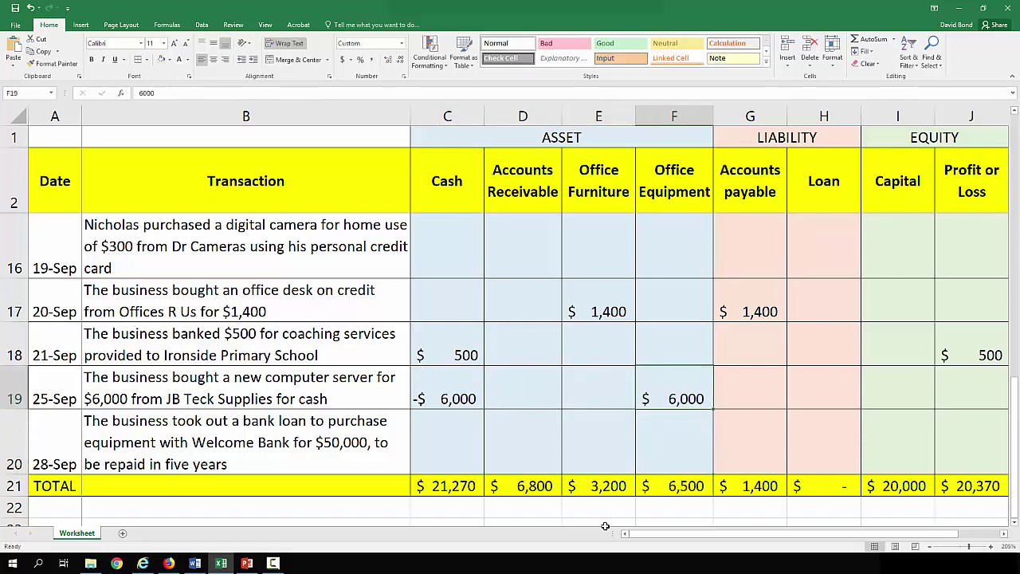
click(446, 390)
click(660, 390)
Enter 50,000 under both Cash and Loan for the 28-Sep bank loan from Welcome Bank.
click(434, 430)
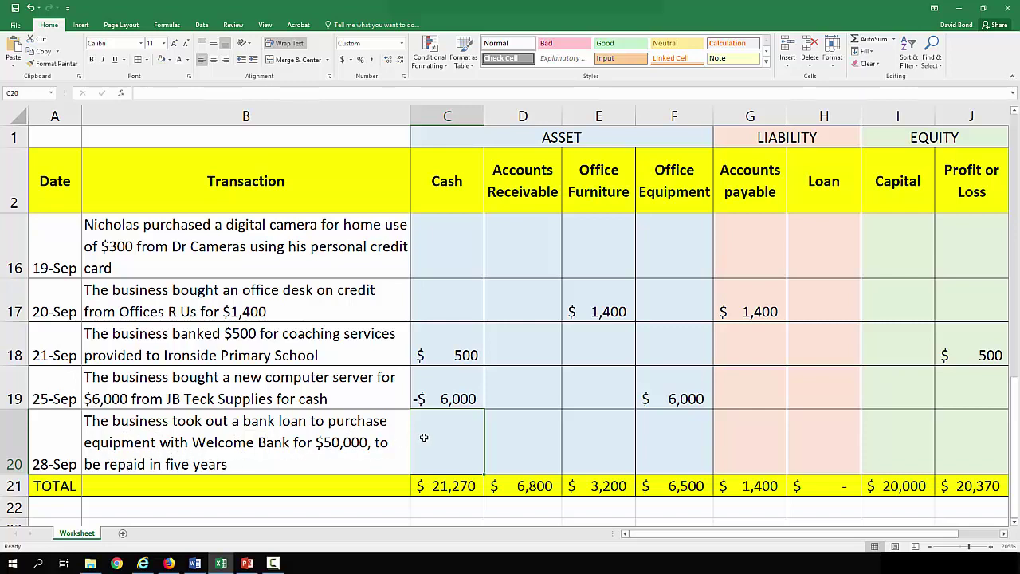
text(50,00)
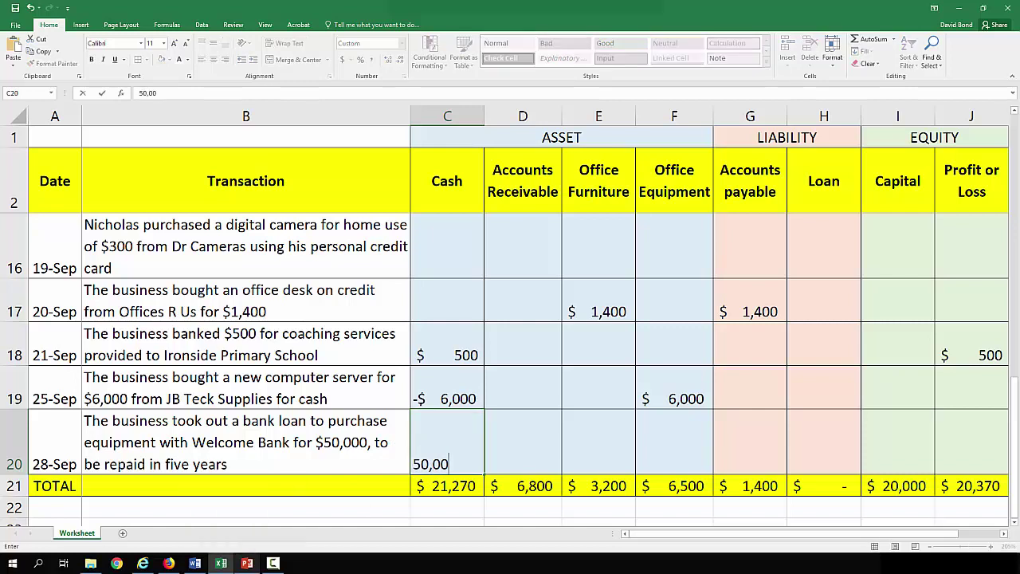
text(0)
key(ctrl+Return)
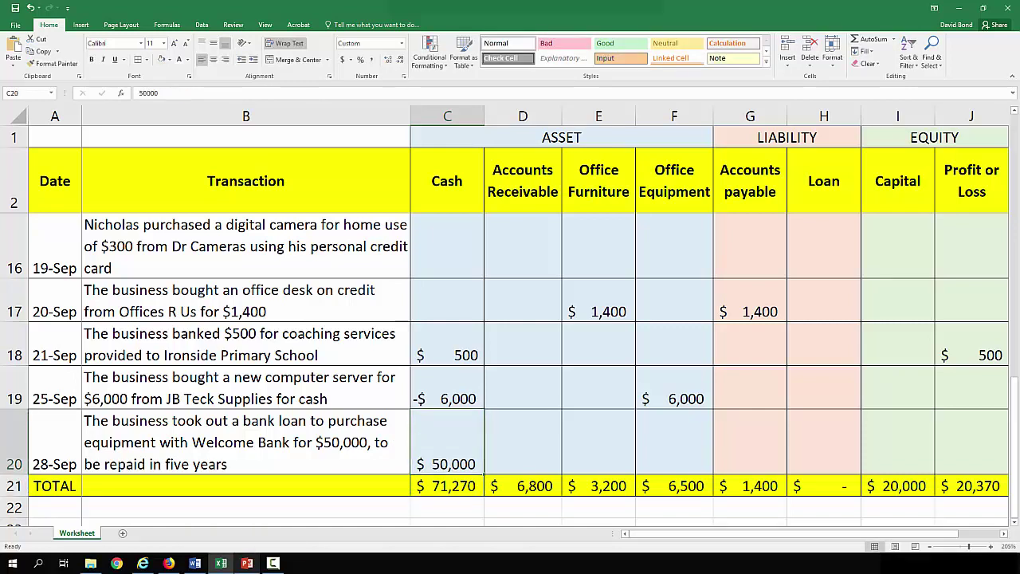
key(Right)
key(Right)
key(Right)
key(Right)
key(Right)
text(5)
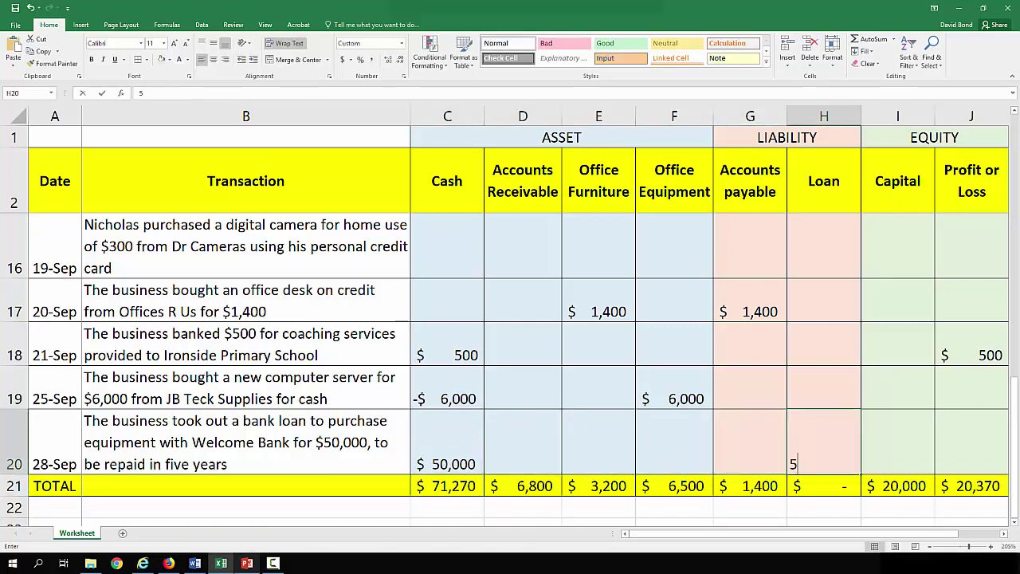
text(0,000)
key(Return)
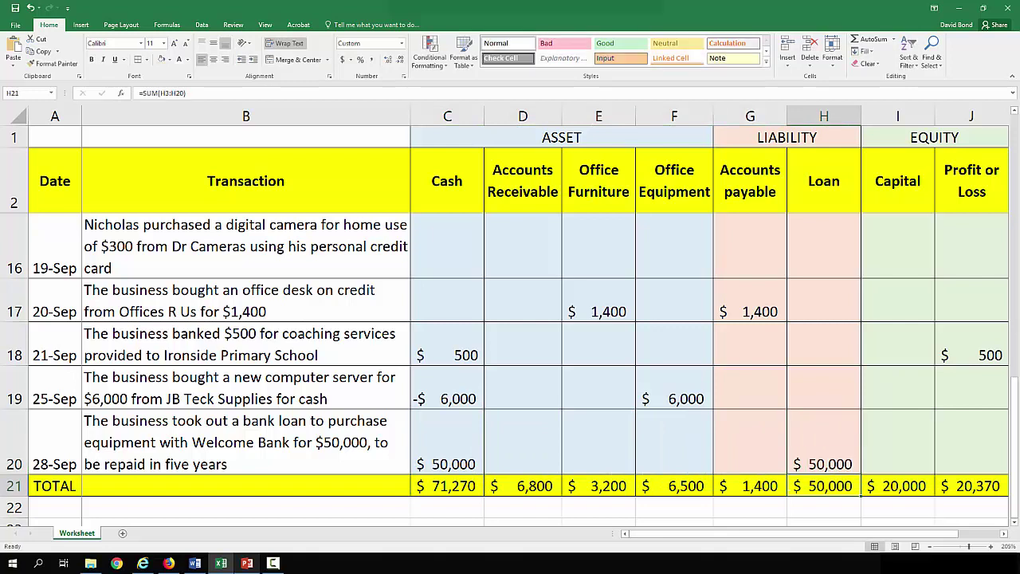
Review the TOTAL row against its column headings from Cash to Profit or Loss, including the formula behind the Cash total.
click(827, 206)
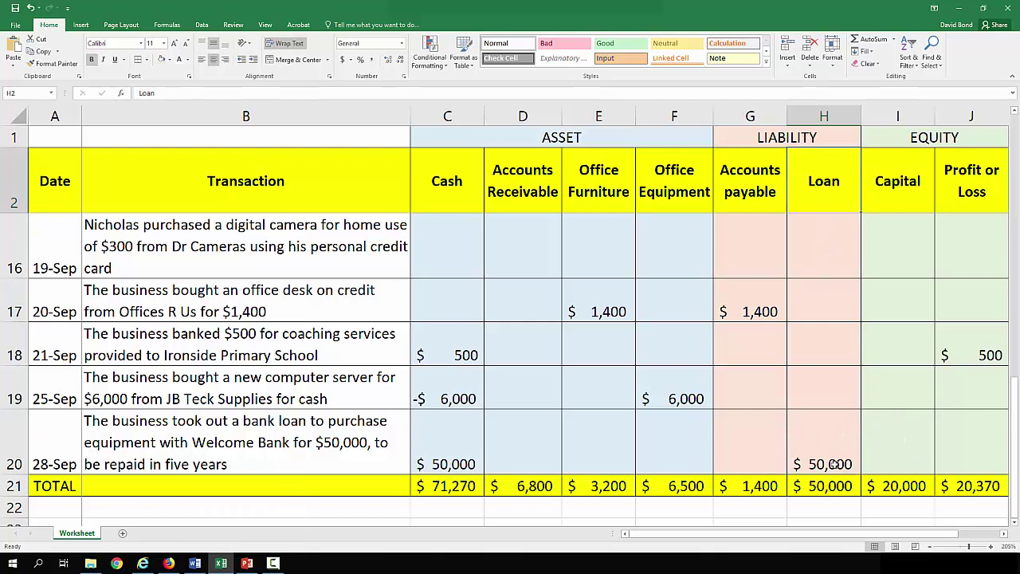
click(462, 483)
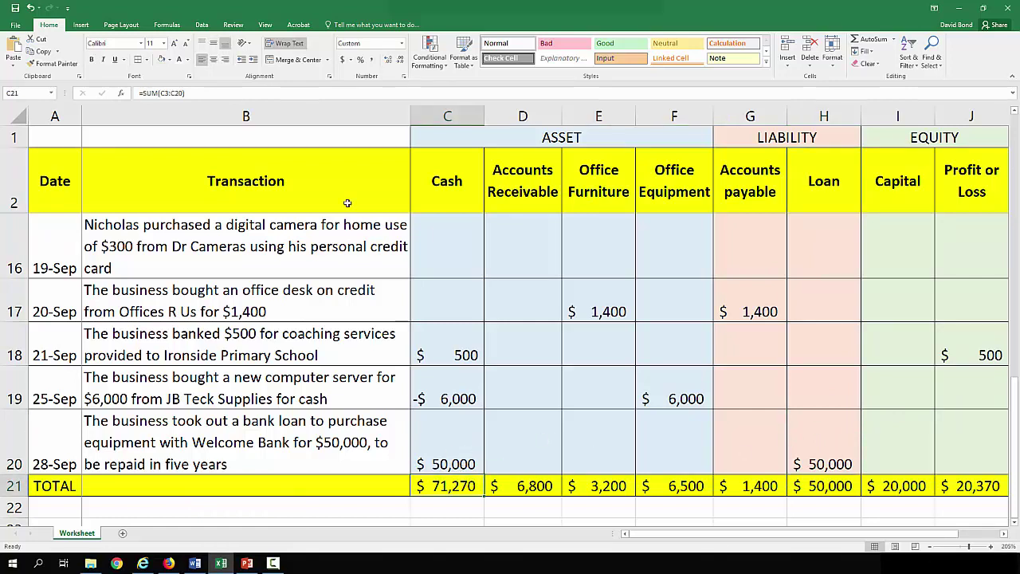
click(344, 98)
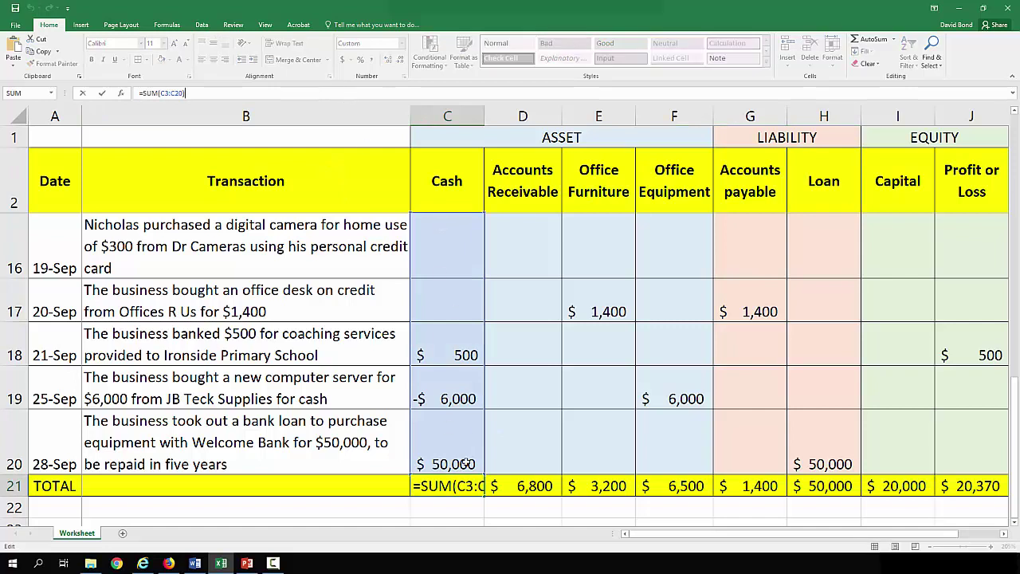
key(ctrl+Return)
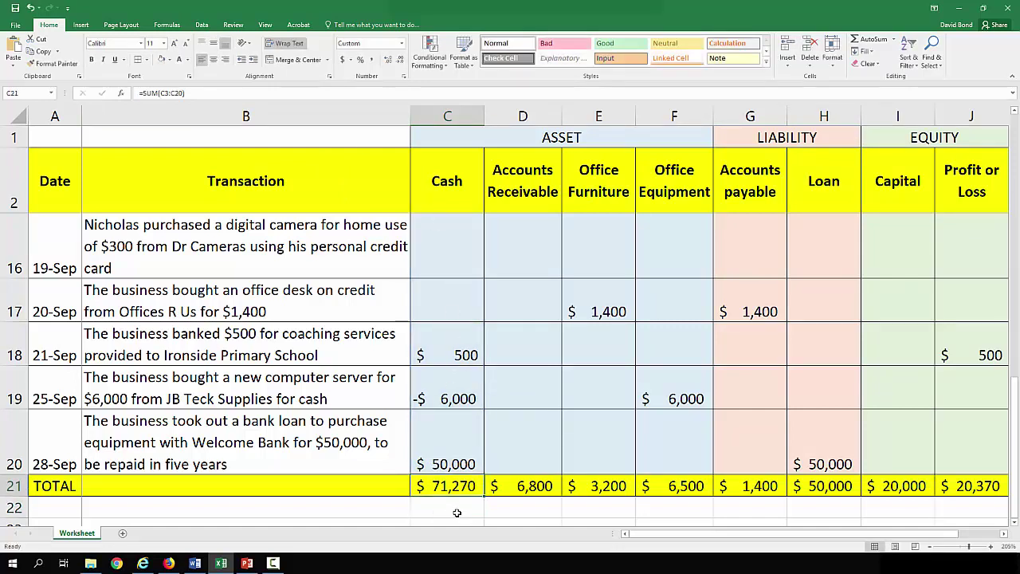
click(513, 491)
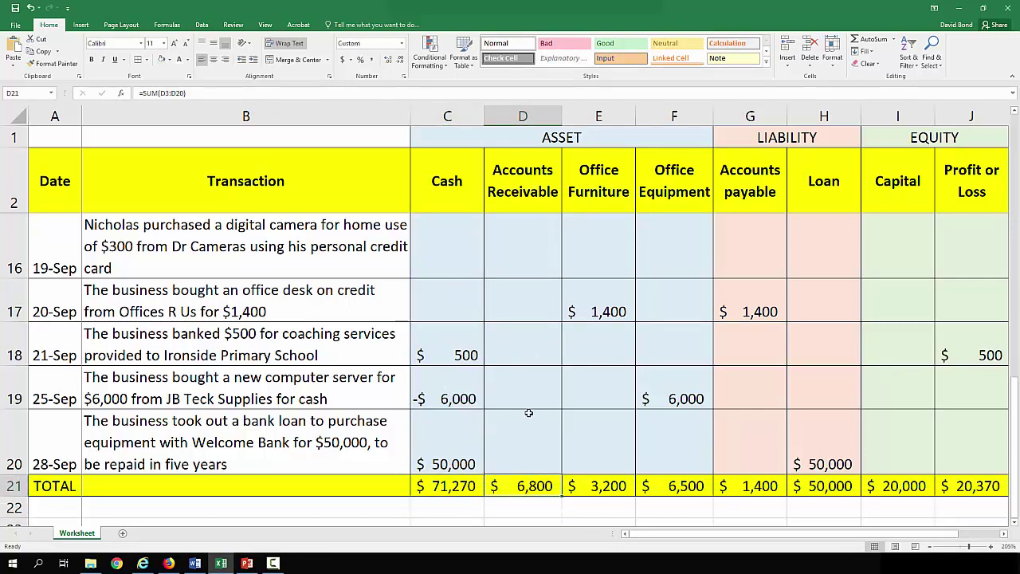
click(581, 490)
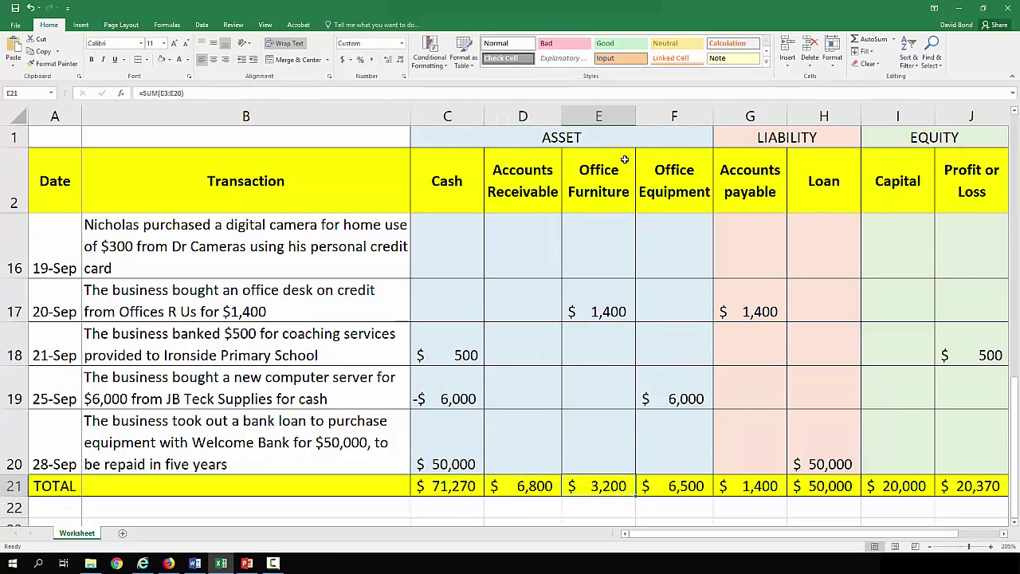
click(671, 185)
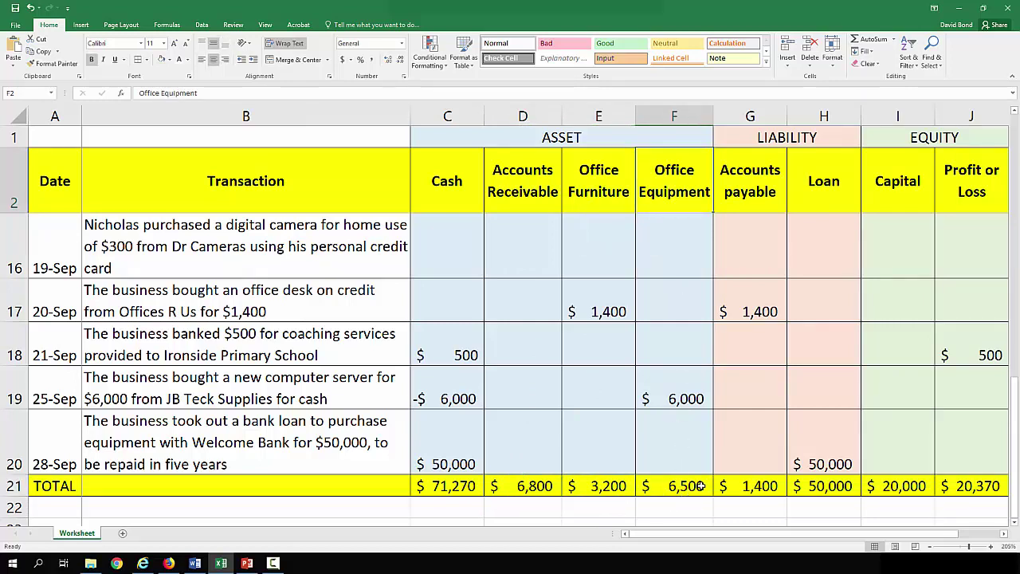
click(763, 196)
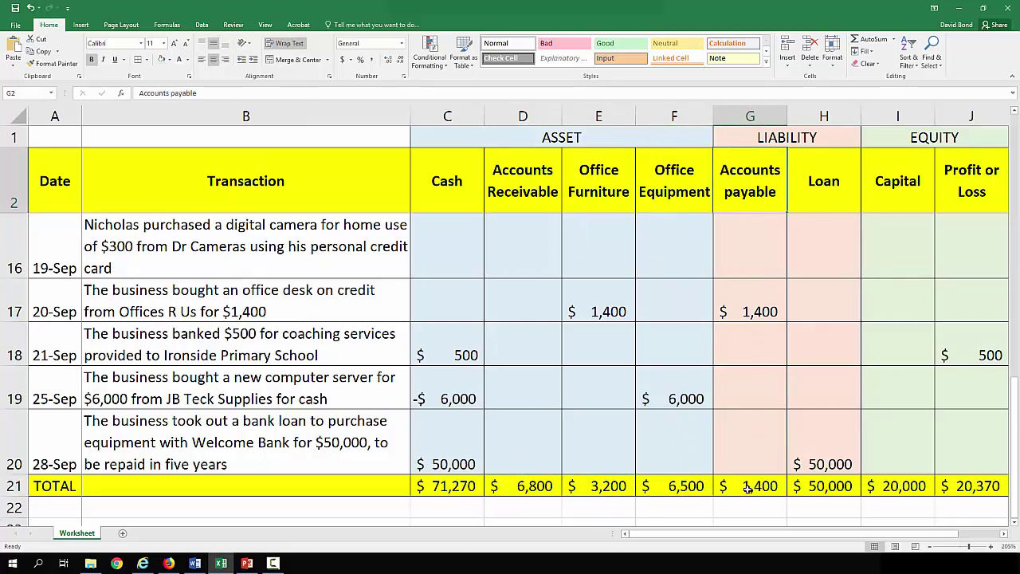
click(906, 193)
click(897, 484)
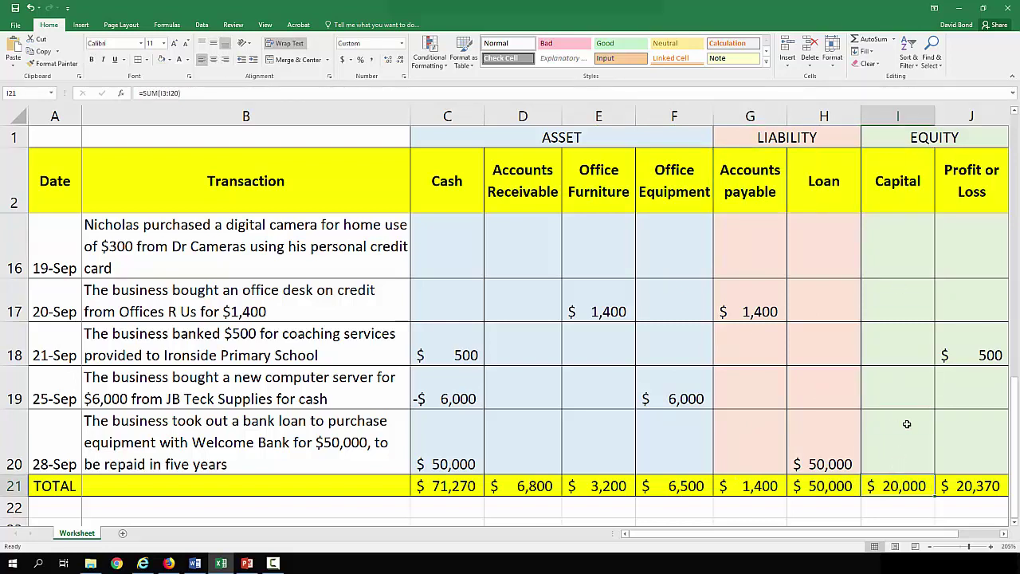
click(962, 191)
click(965, 480)
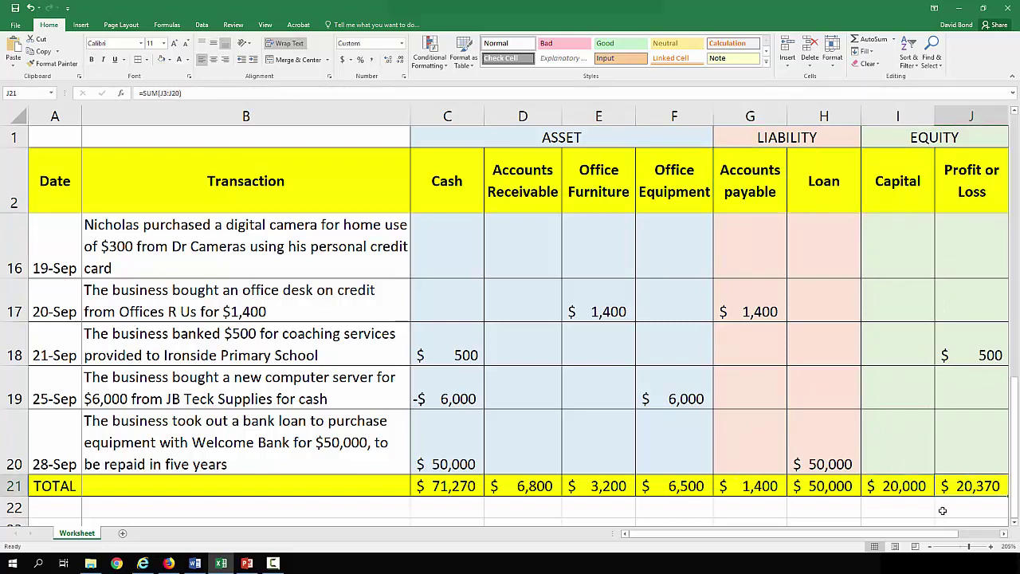
Sum the four asset totals, C21 to F21, in cell F23 below the Office Equipment column.
scroll(877, 486, down, 2)
click(674, 420)
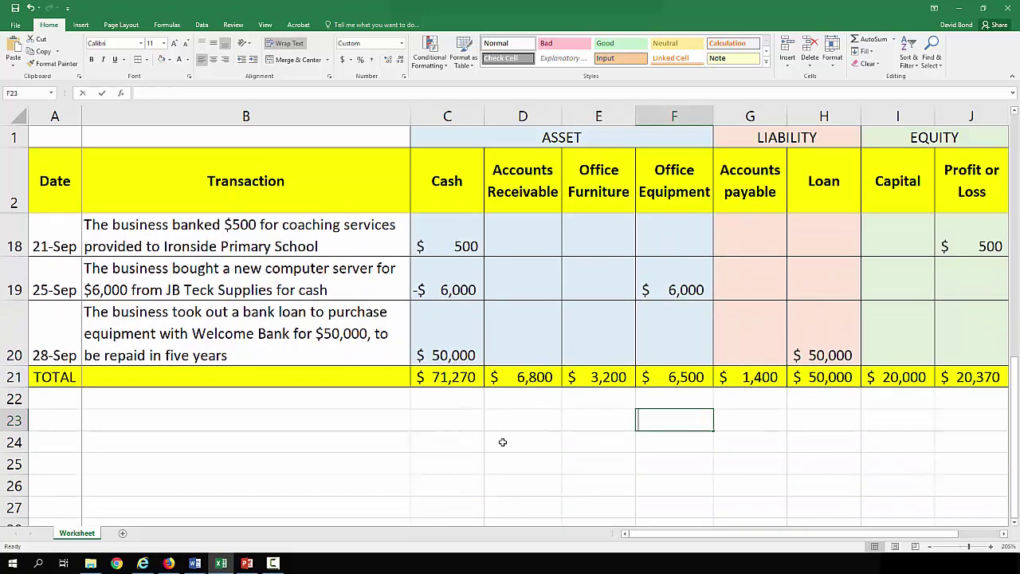
text(=sum()
click(451, 381)
drag(450, 380, 647, 378)
key(Return)
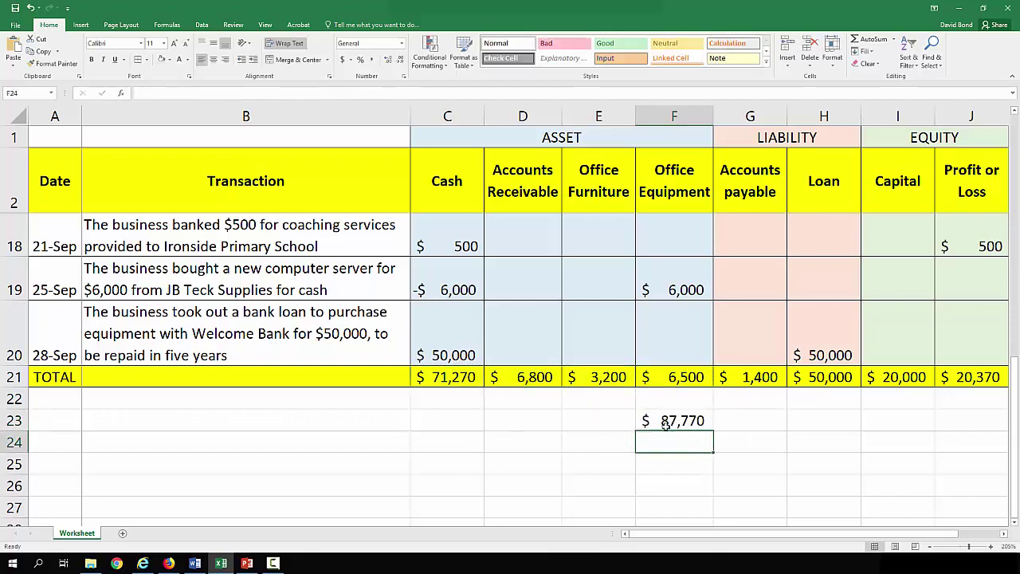
Sum the liability and equity totals, G21 to J21, in cell J23 below the Profit or Loss column.
click(941, 420)
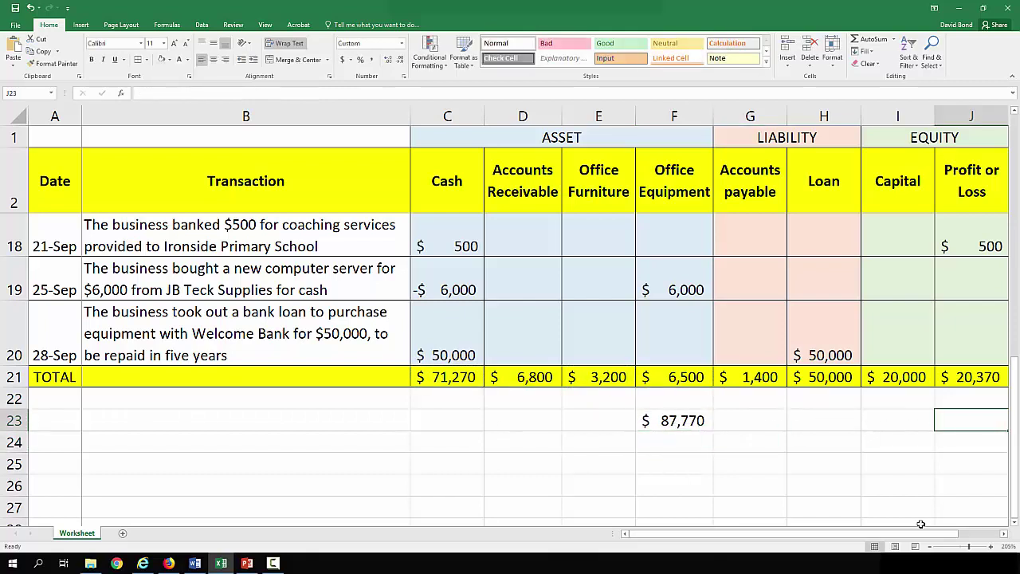
text(=sum()
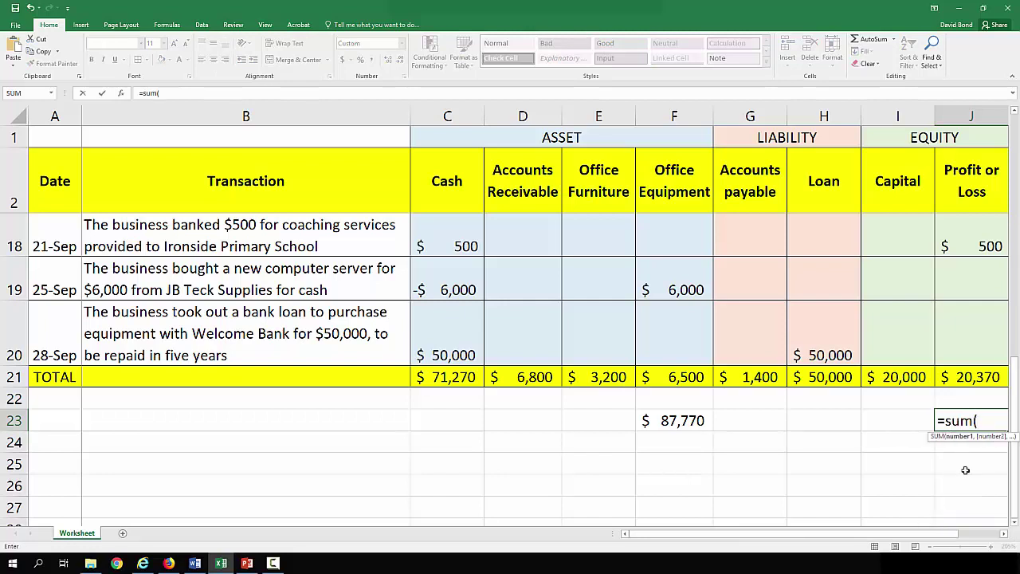
drag(761, 383, 968, 380)
key(Return)
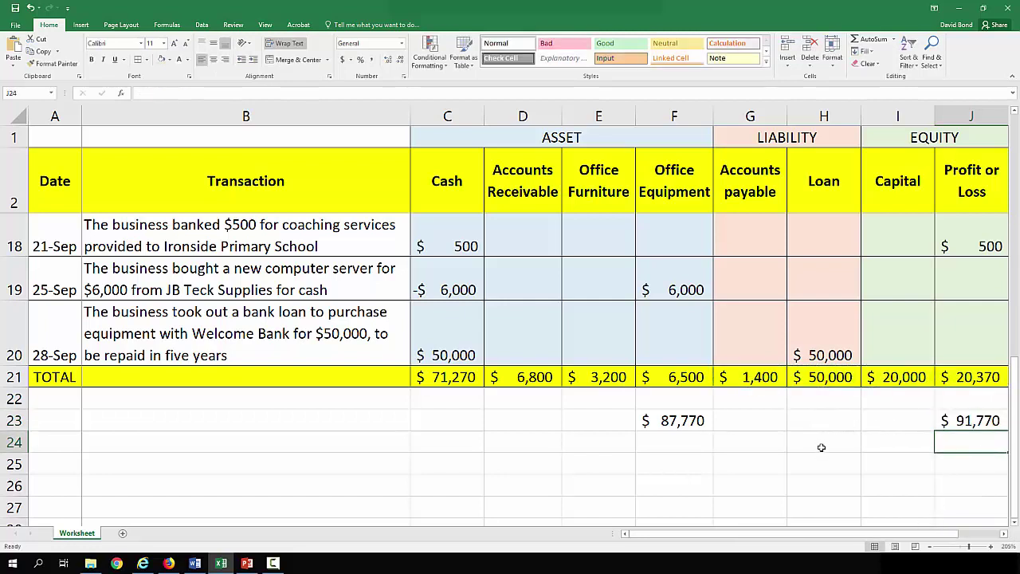
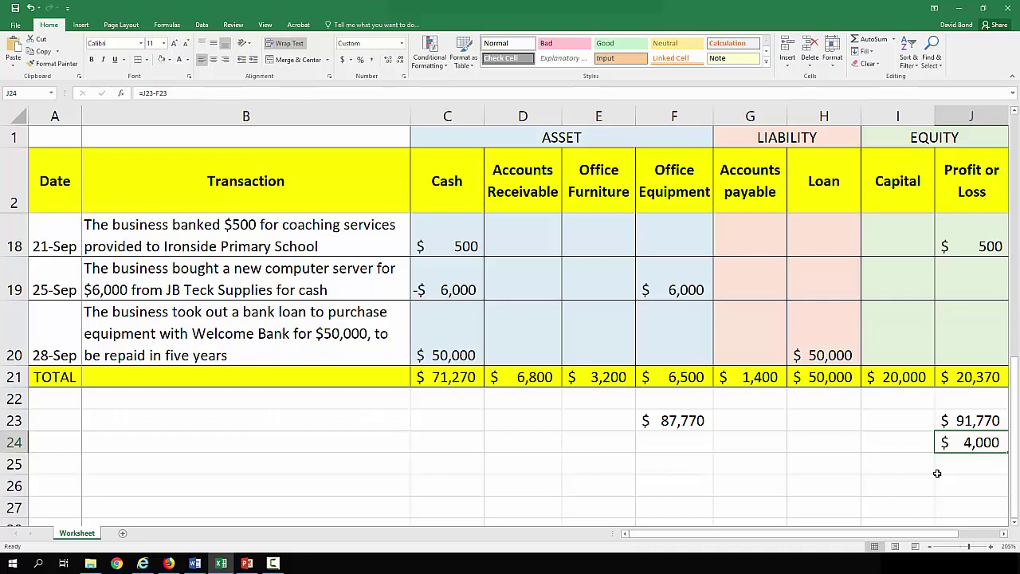
Clear the difference formula in J24 and change the 17-Sep website development amount under Profit or Loss to -2,000.
key(BackSpace)
key(Return)
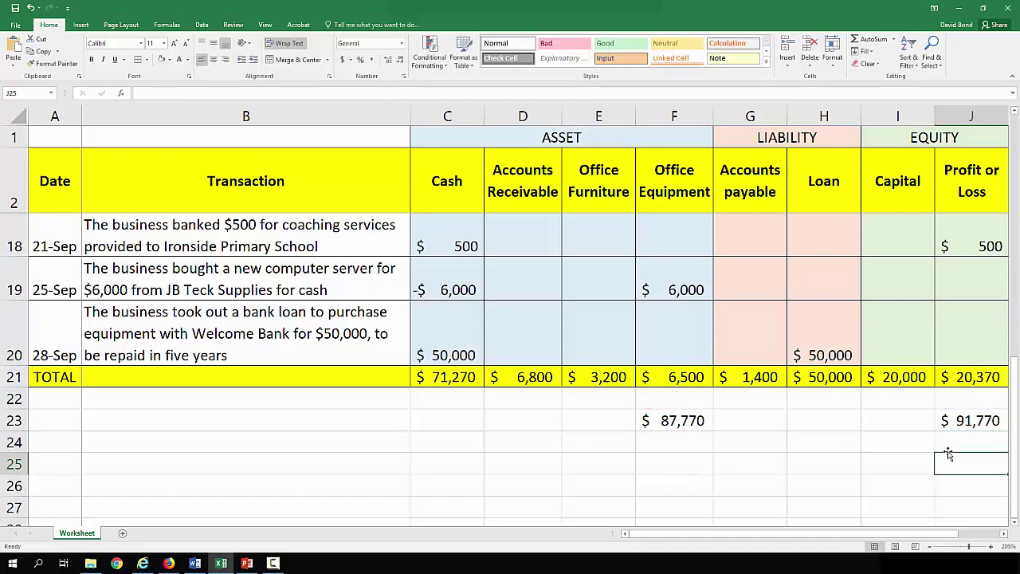
scroll(948, 455, up, 1)
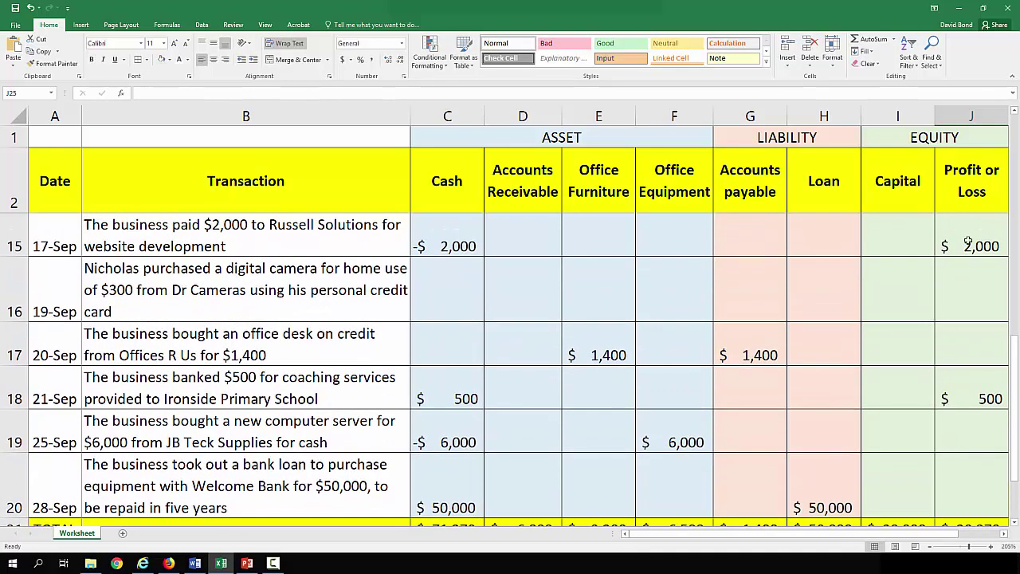
click(968, 249)
click(16, 235)
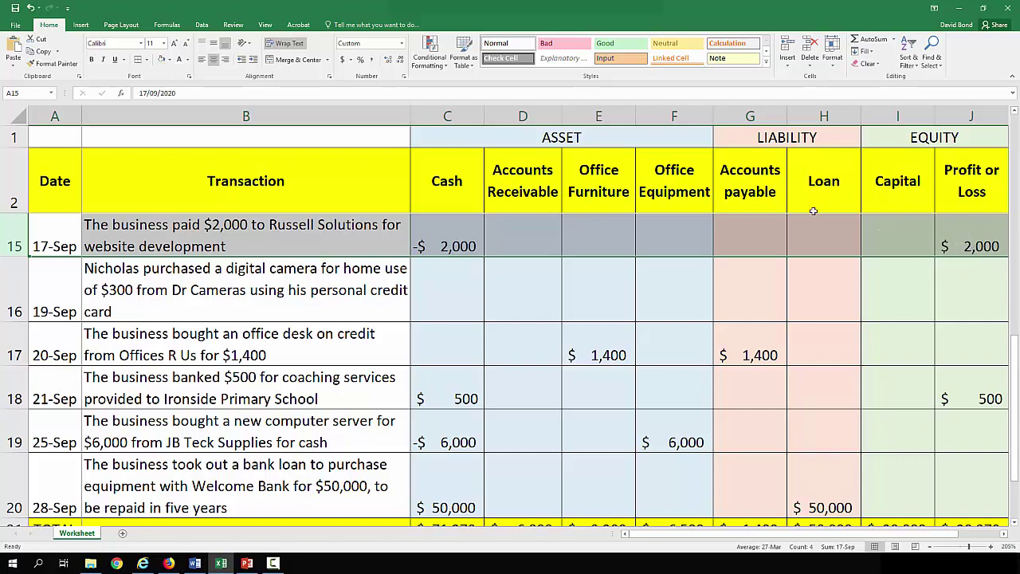
click(961, 240)
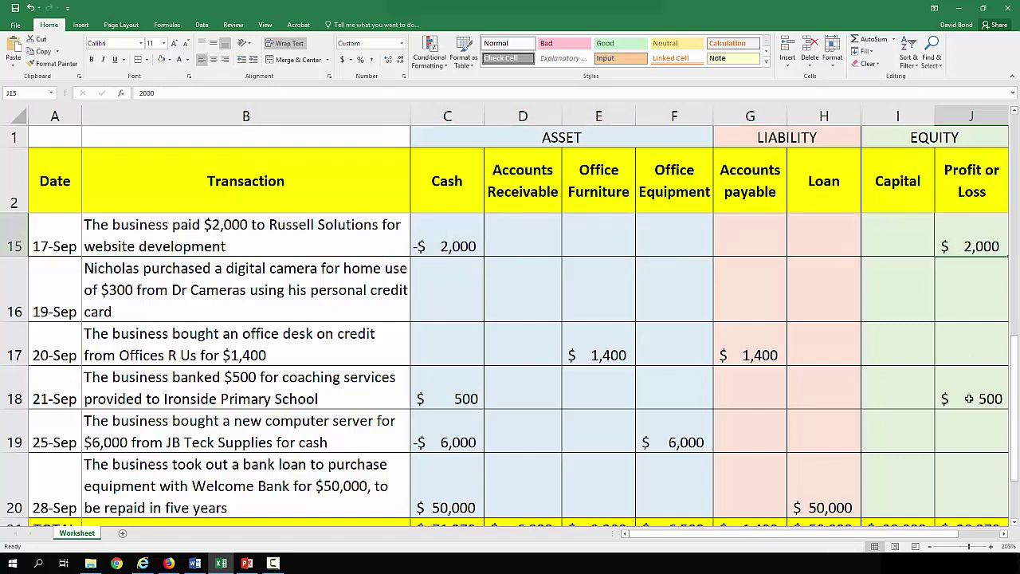
text(-$ 2,000)
key(Return)
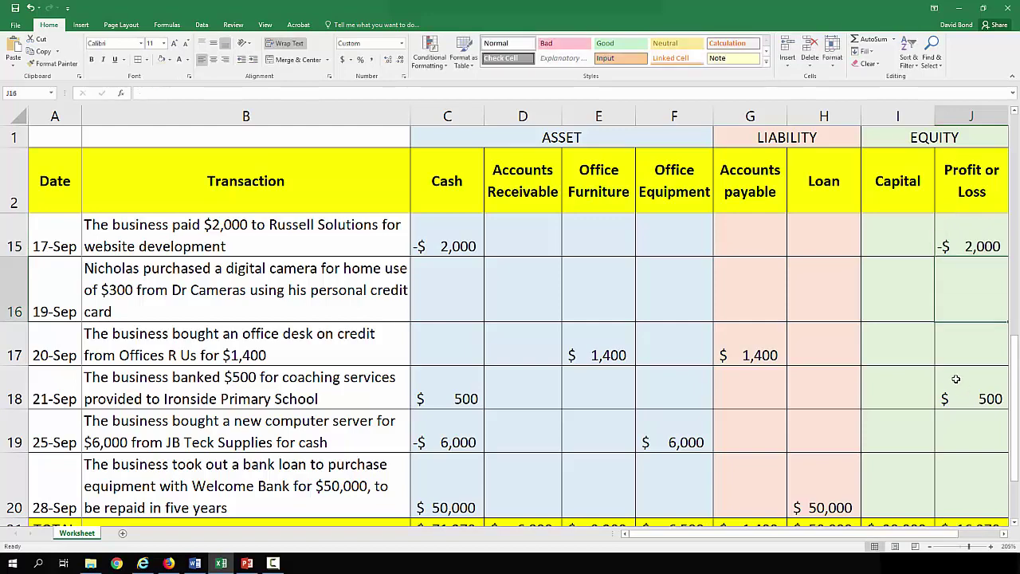
Compare the asset sum in F23 with the liability and equity sum in J23.
scroll(955, 378, down, 1)
click(964, 421)
click(680, 427)
click(962, 412)
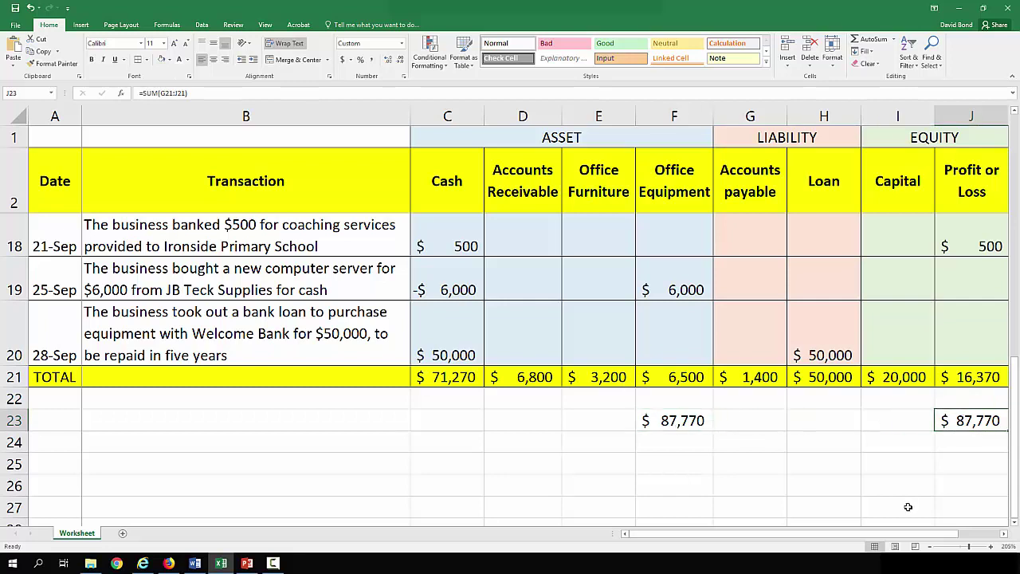